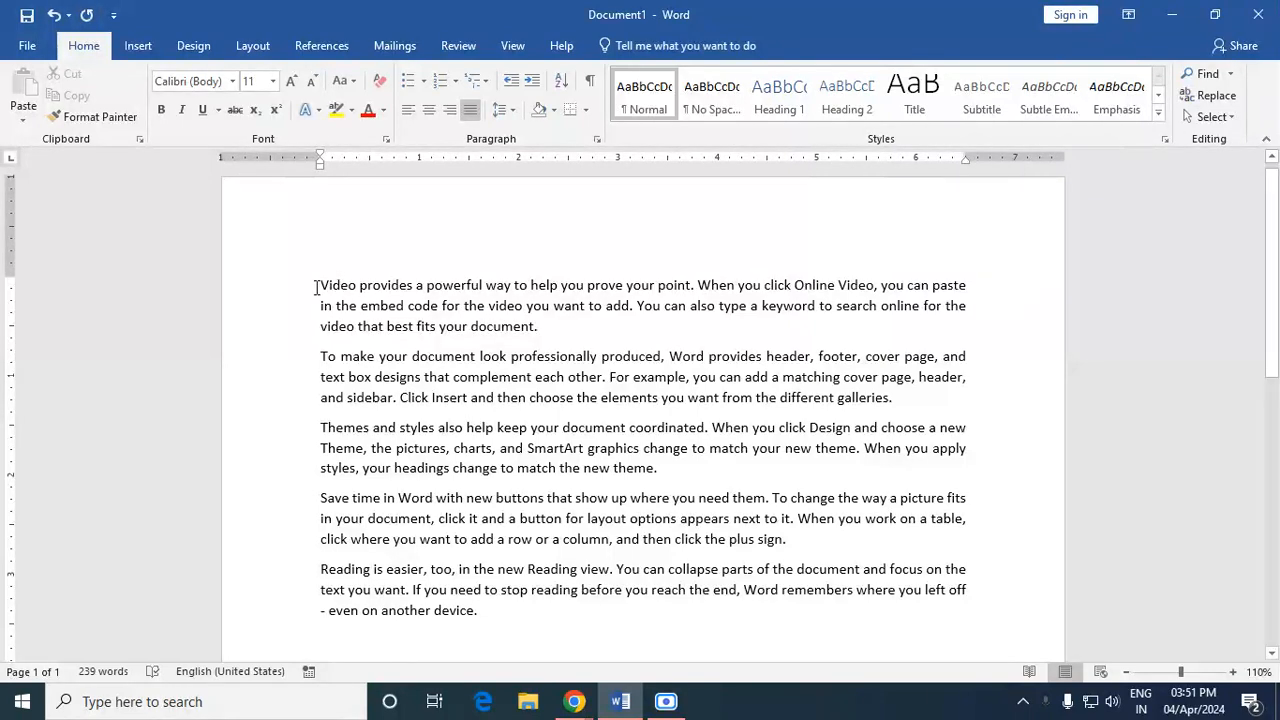
Select the whole text and preview the Heading 2 style on it.
left_click_drag(320, 285, 660, 615)
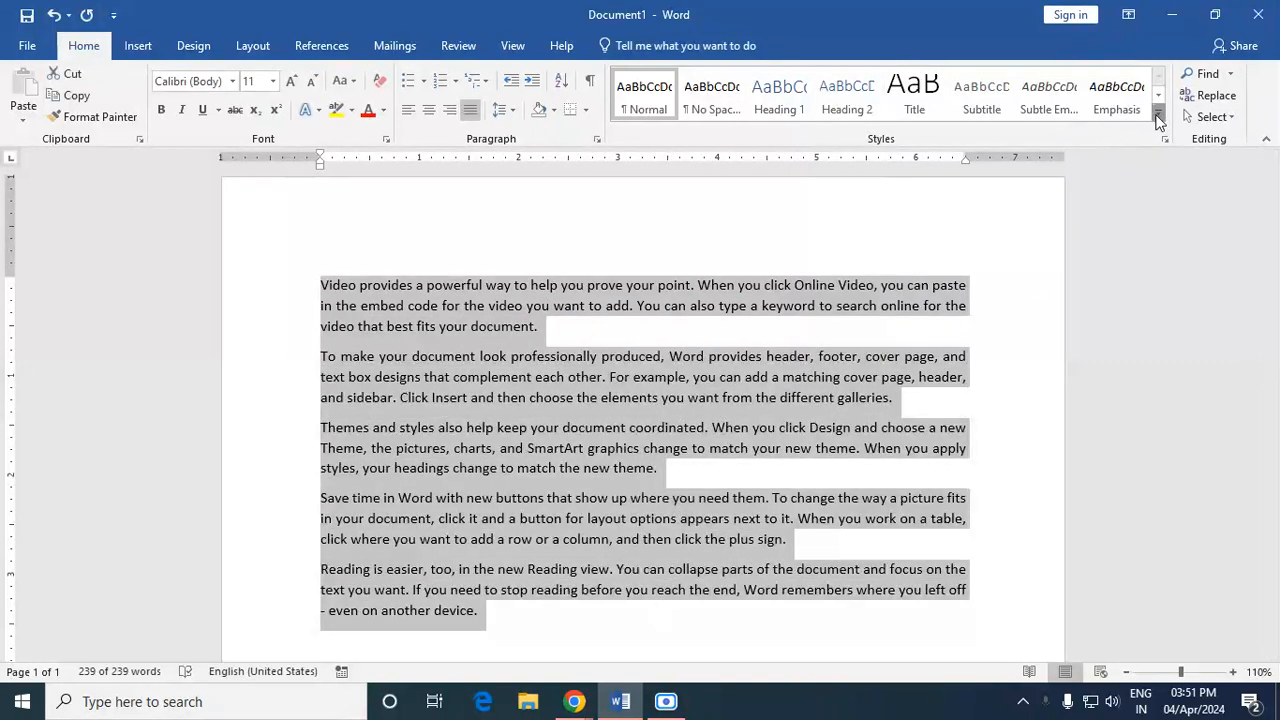
left_click(1159, 113)
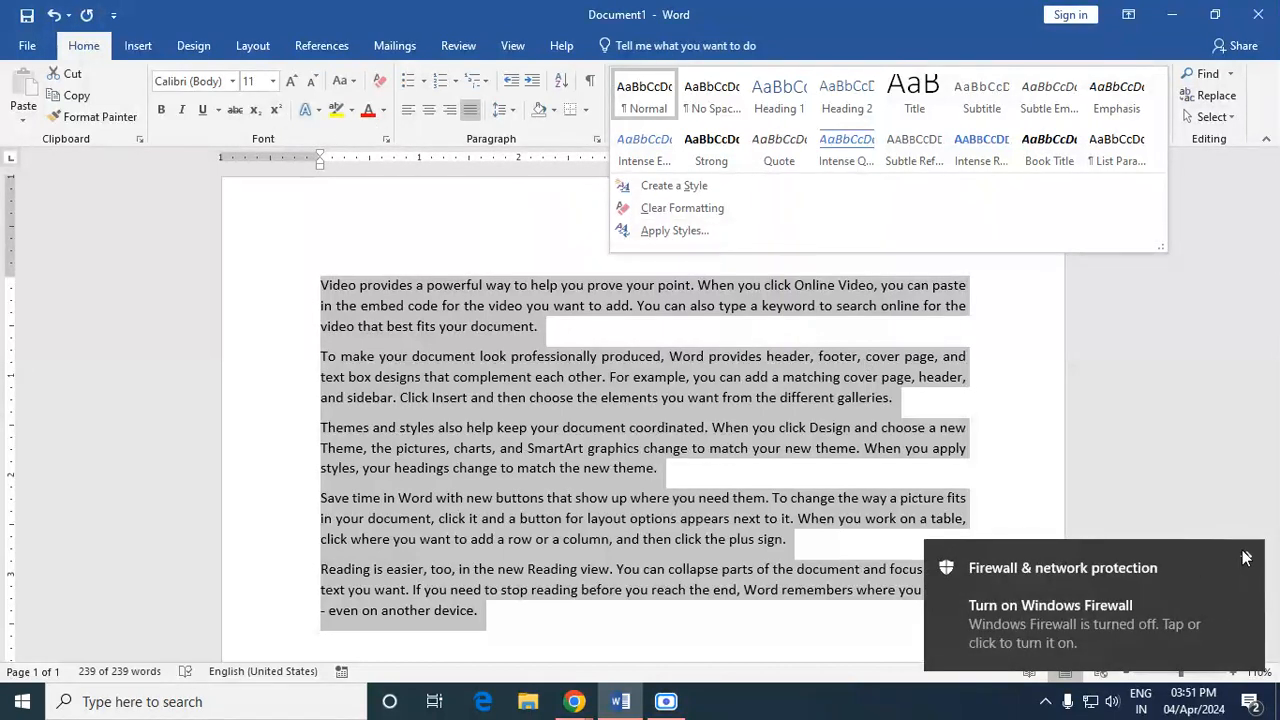
left_click(893, 455)
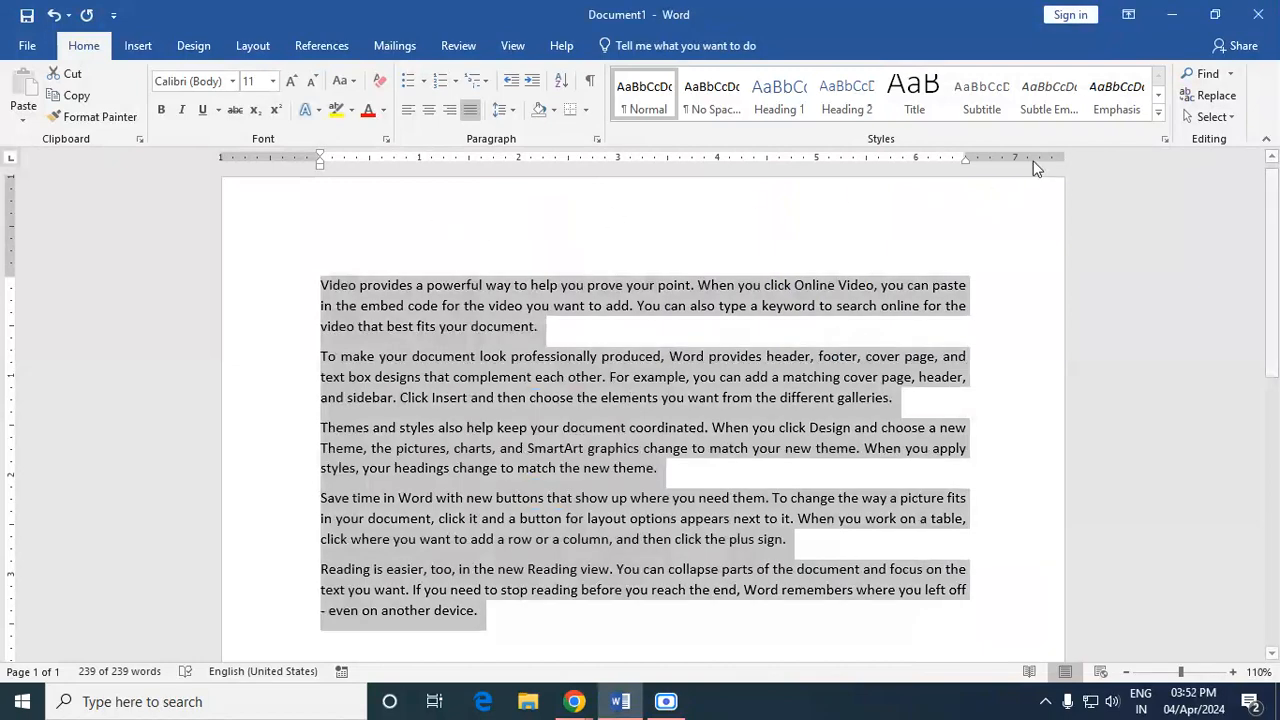
left_click(1157, 115)
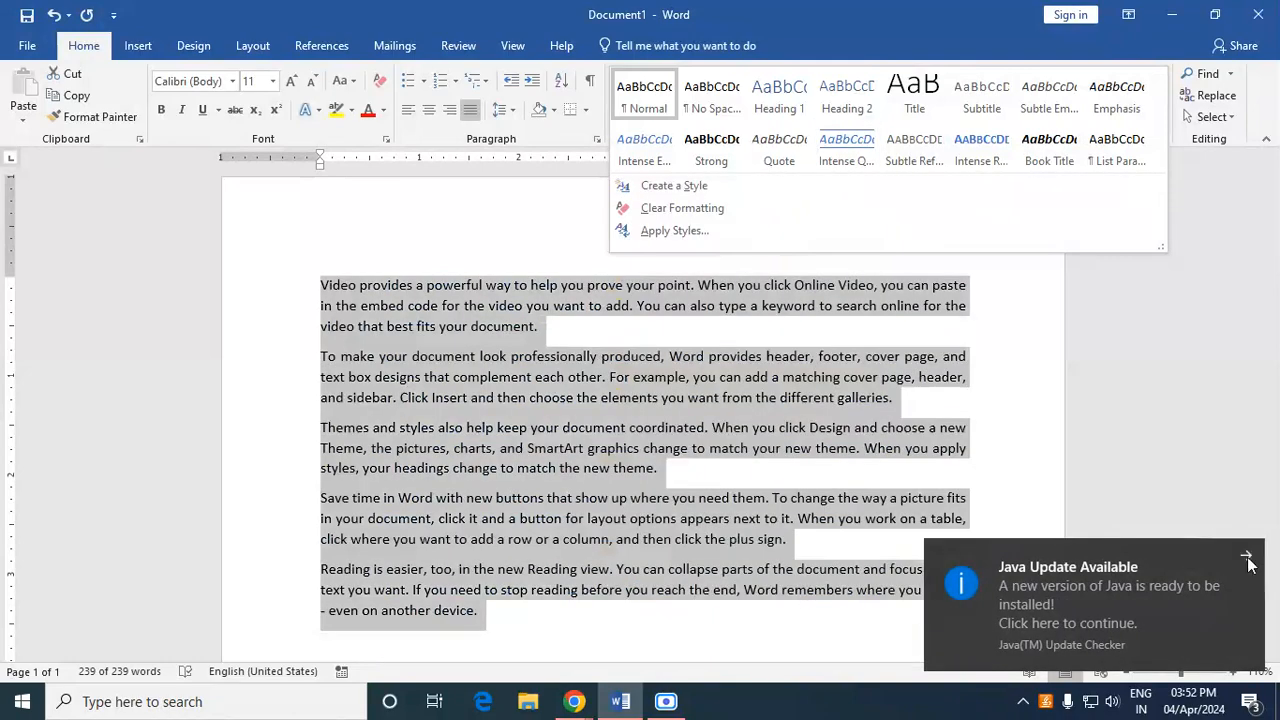
left_click(1248, 558)
key("ctrl+a")
left_click(857, 105)
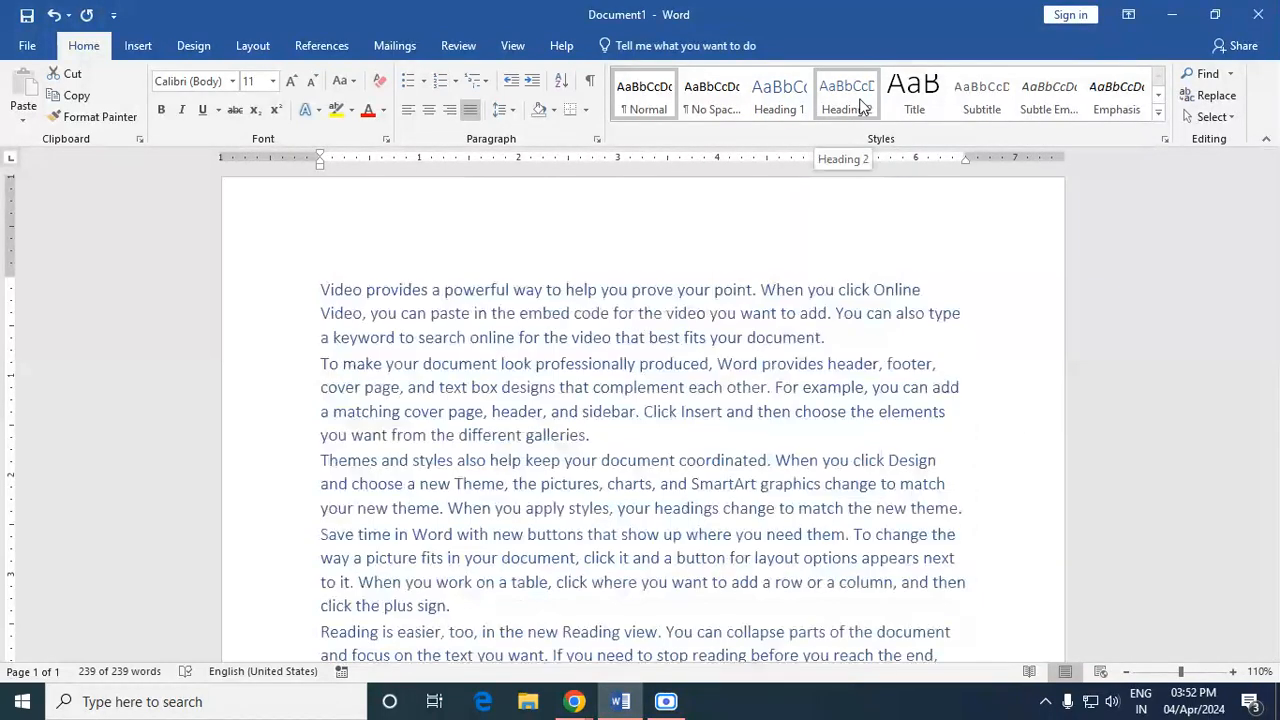
Preview other styles from the expanded style gallery and apply the Normal style to the whole text.
left_click(1158, 112)
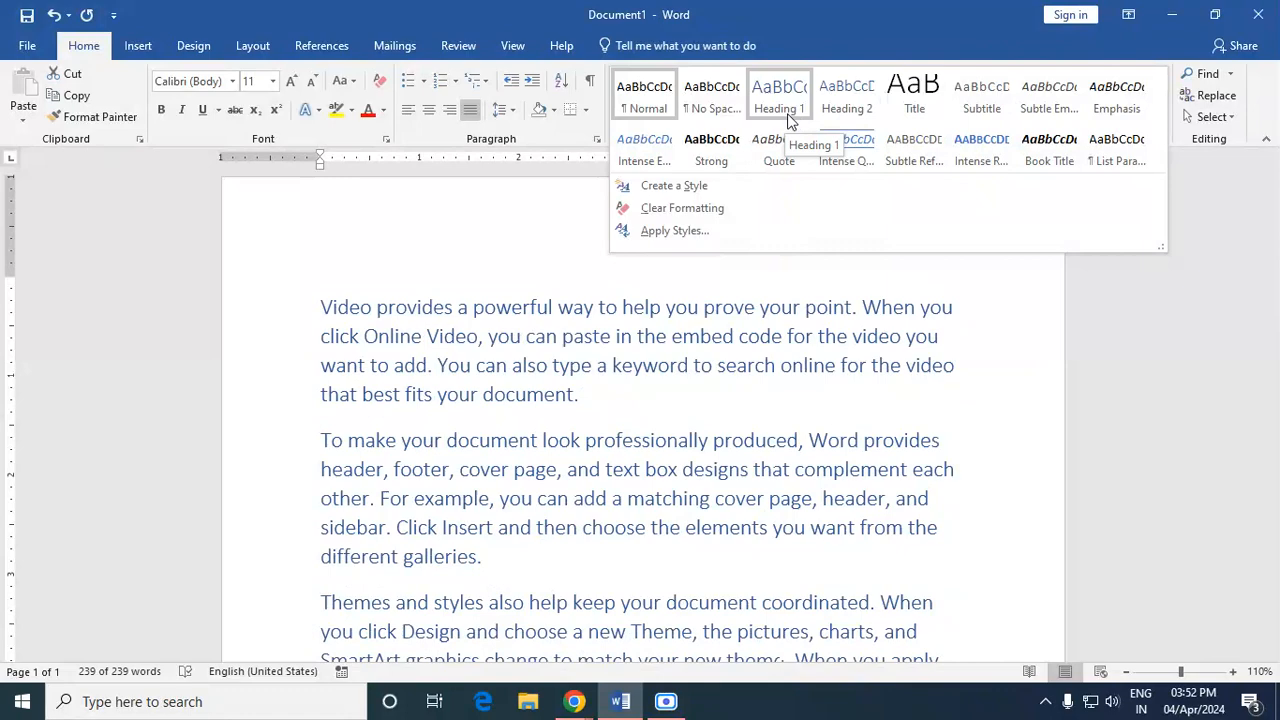
key("ctrl+a")
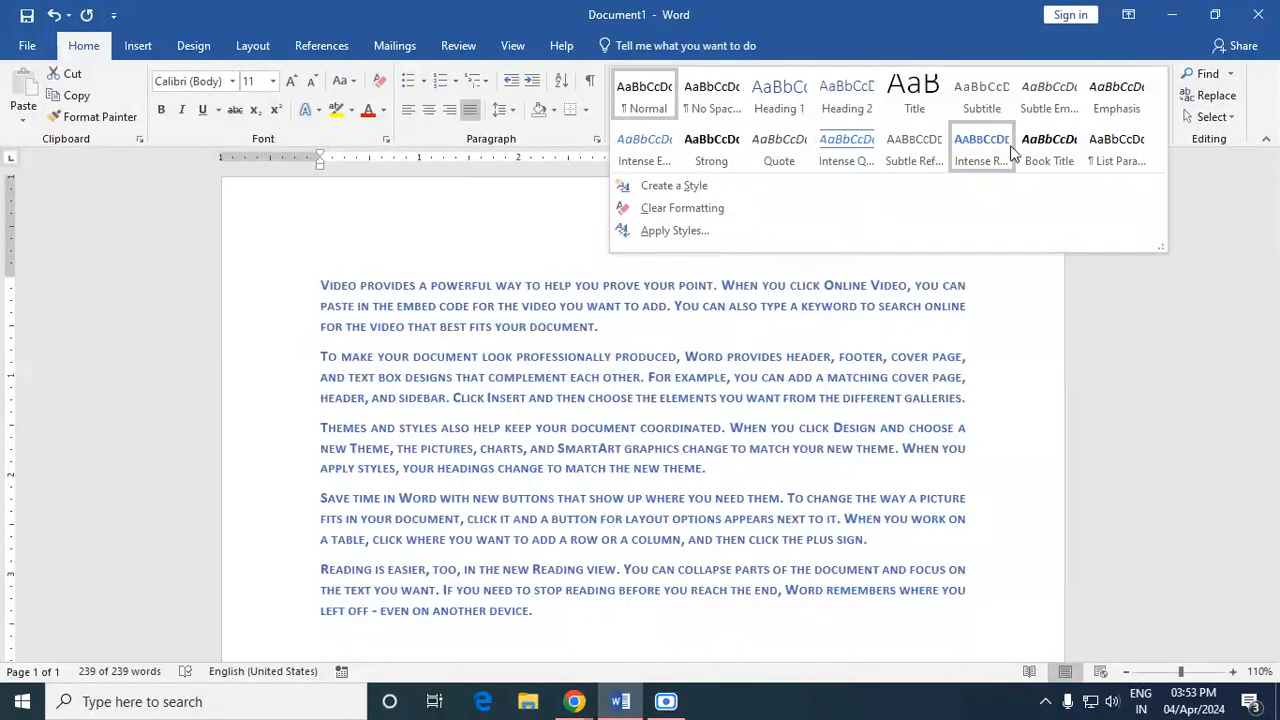
left_click(628, 93)
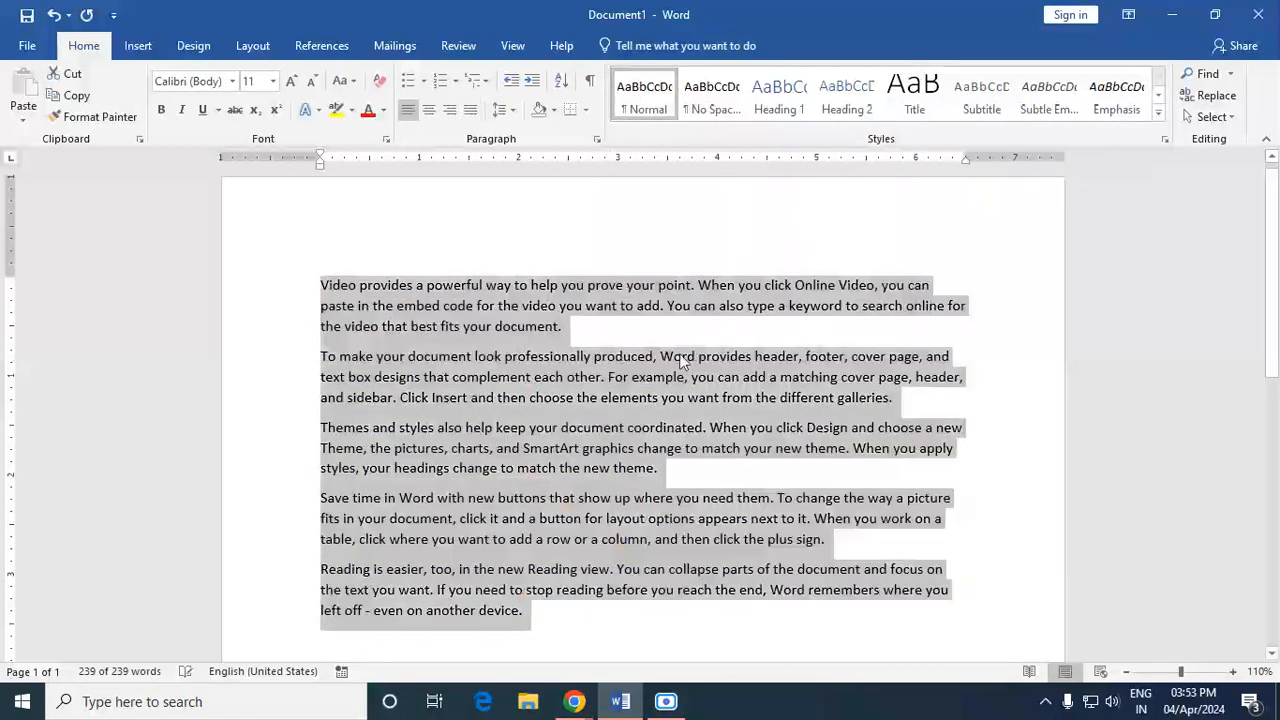
left_click(675, 352)
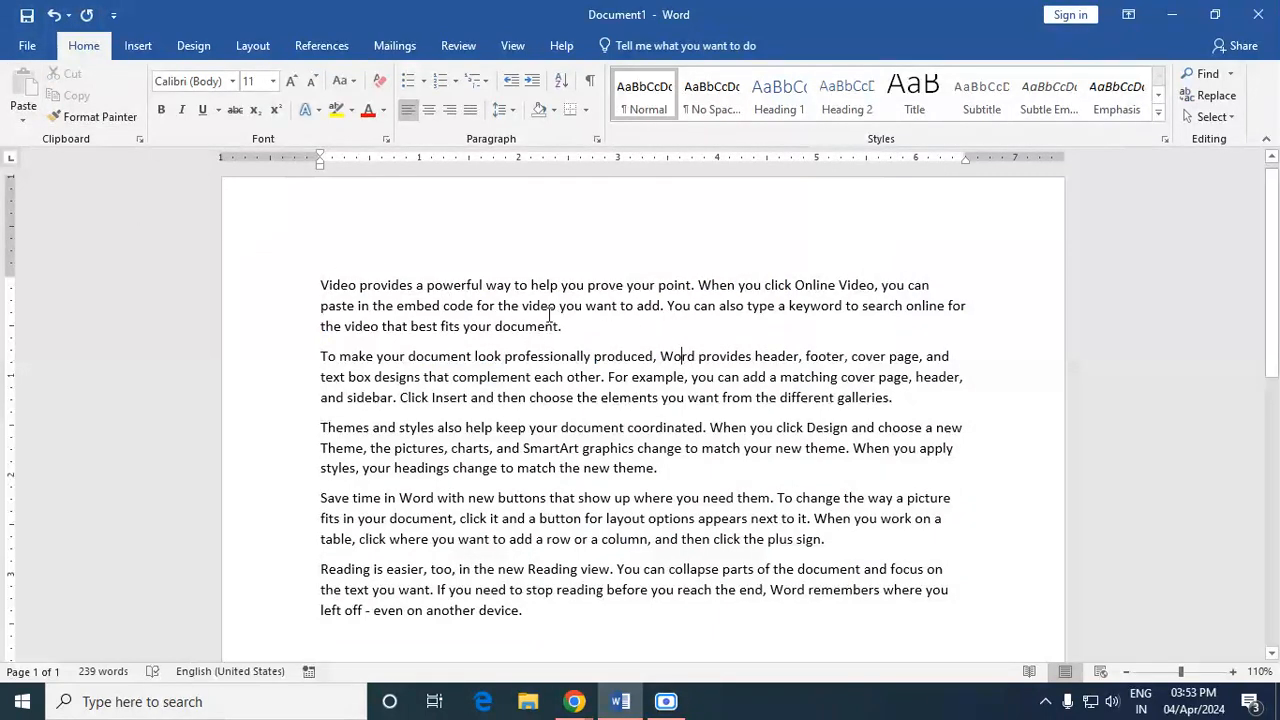
Set the first paragraph in Times New Roman at size 14.
left_click_drag(566, 330, 277, 294)
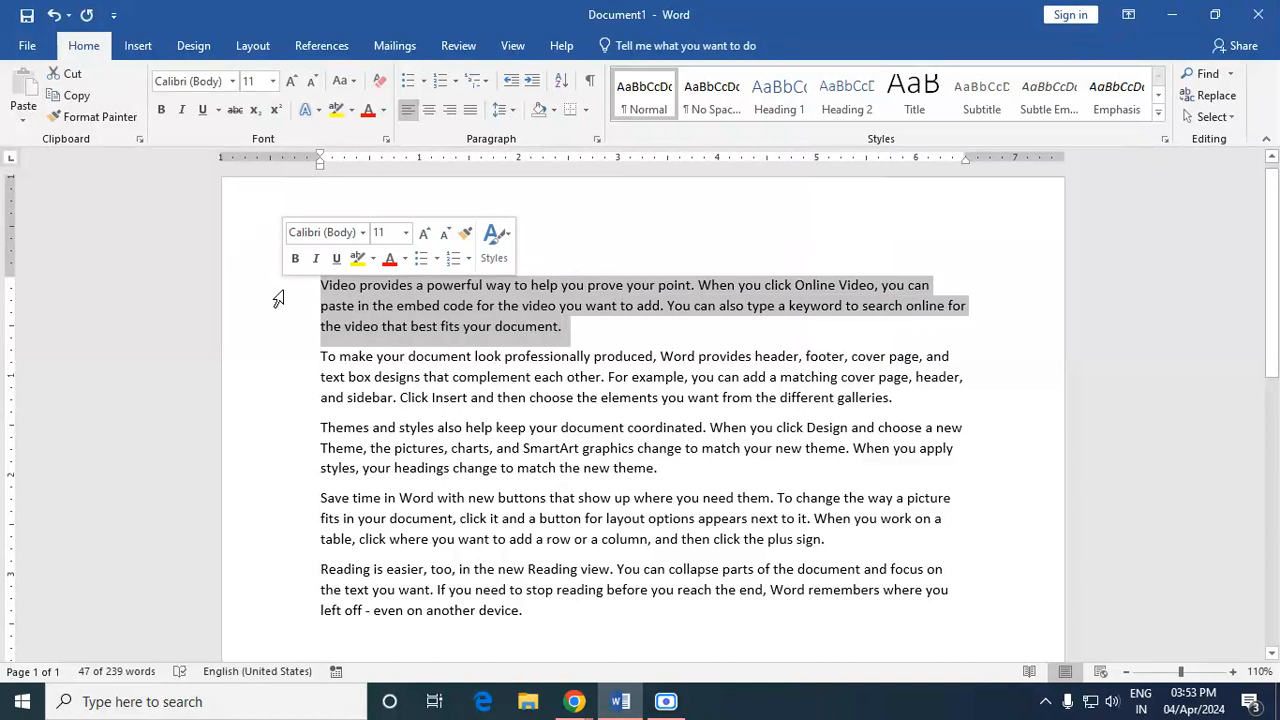
left_click(72, 96)
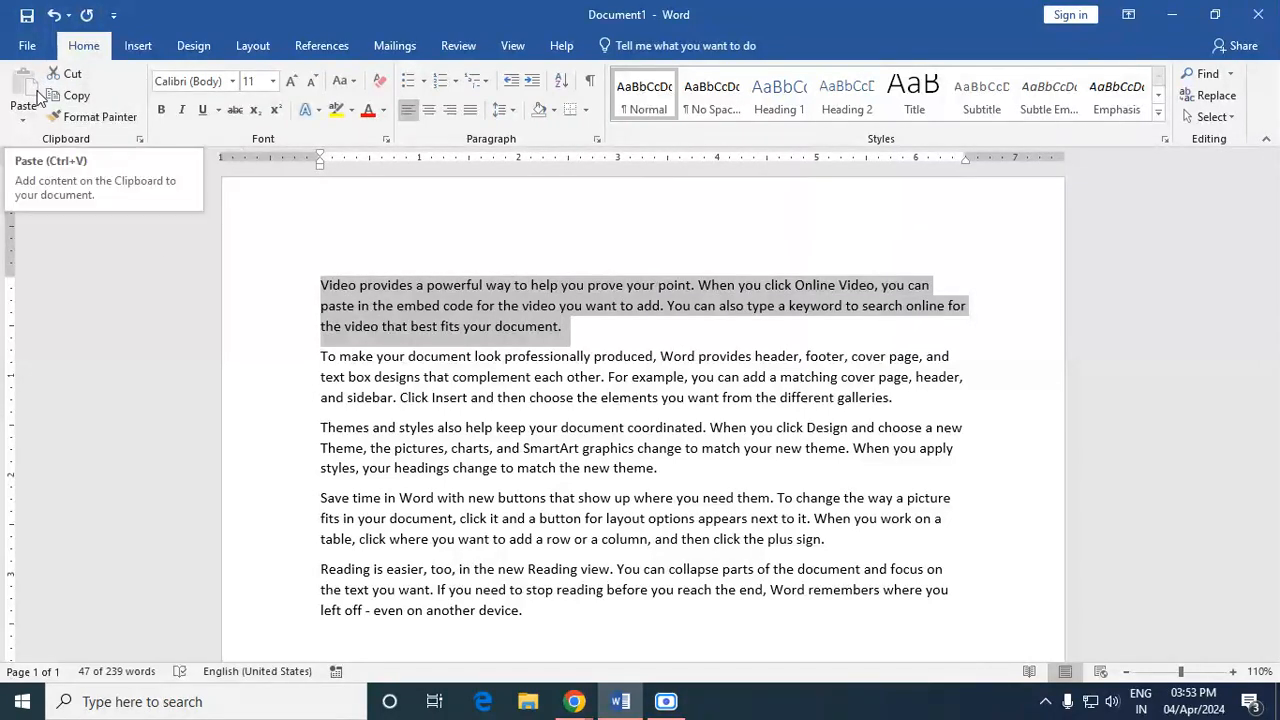
left_click(72, 96)
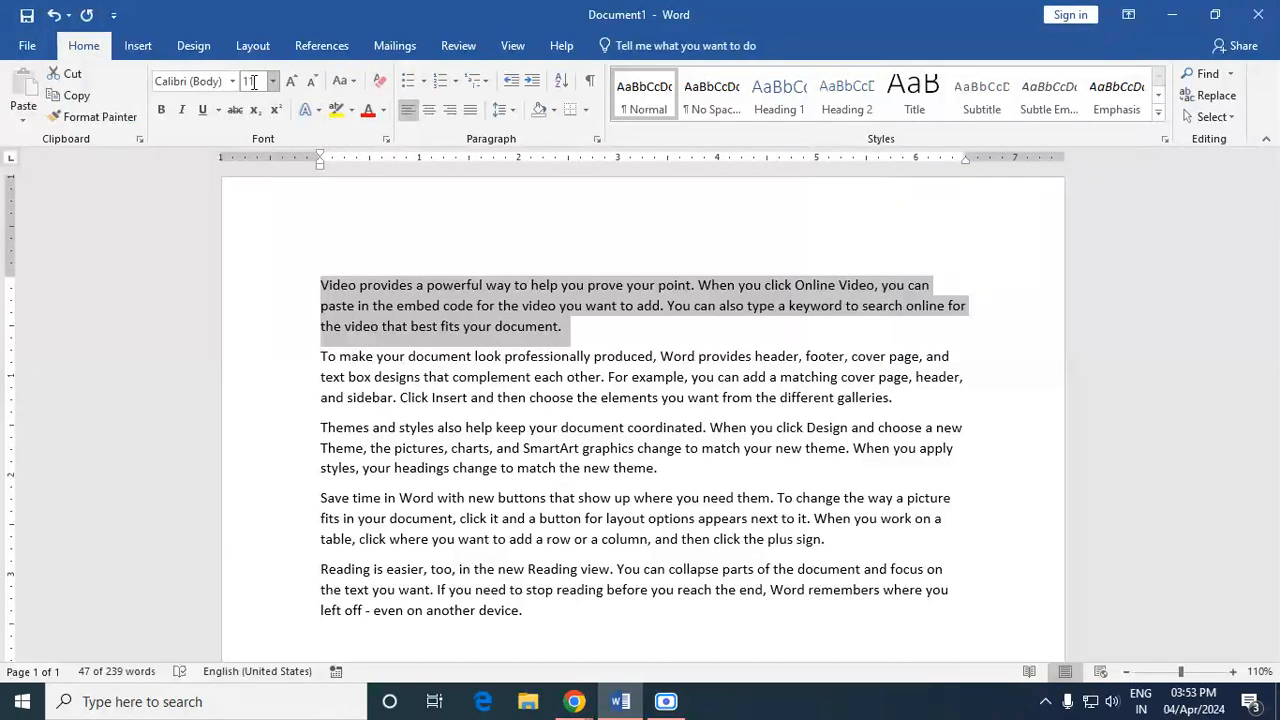
left_click(190, 81)
type("Calibri")
key("alt+Down")
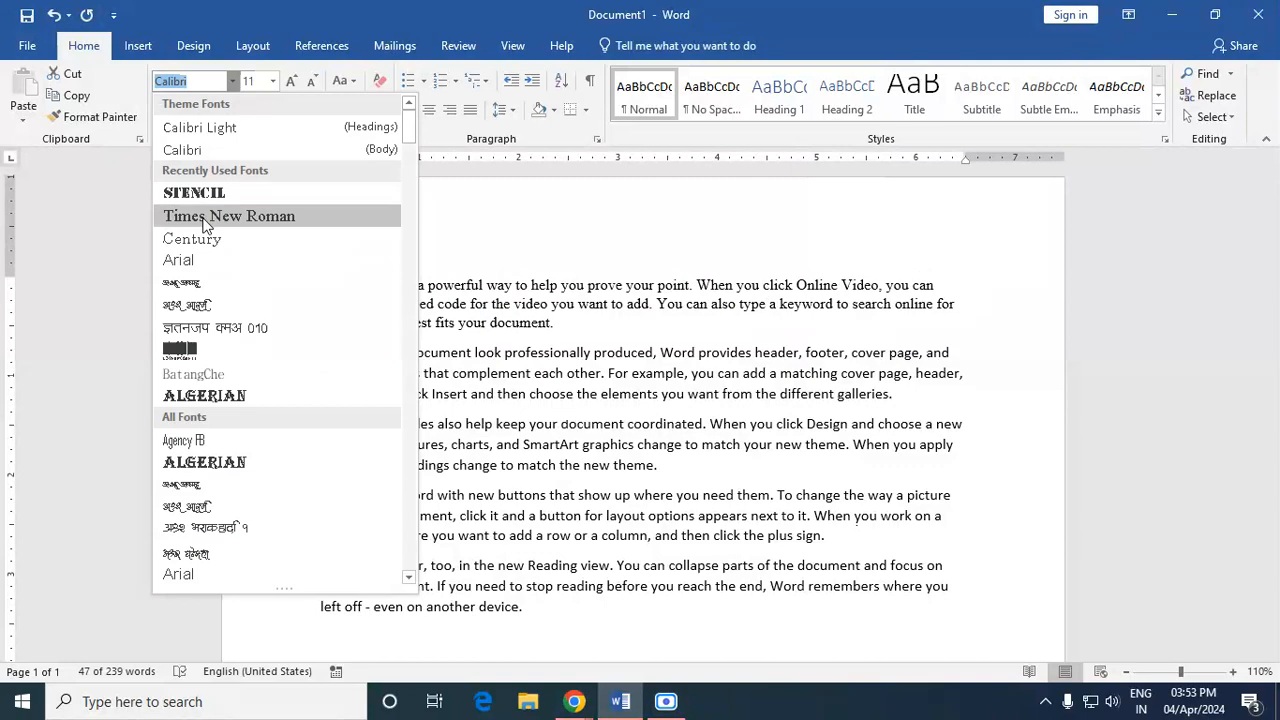
left_click(160, 216)
left_click(289, 81)
left_click(289, 81)
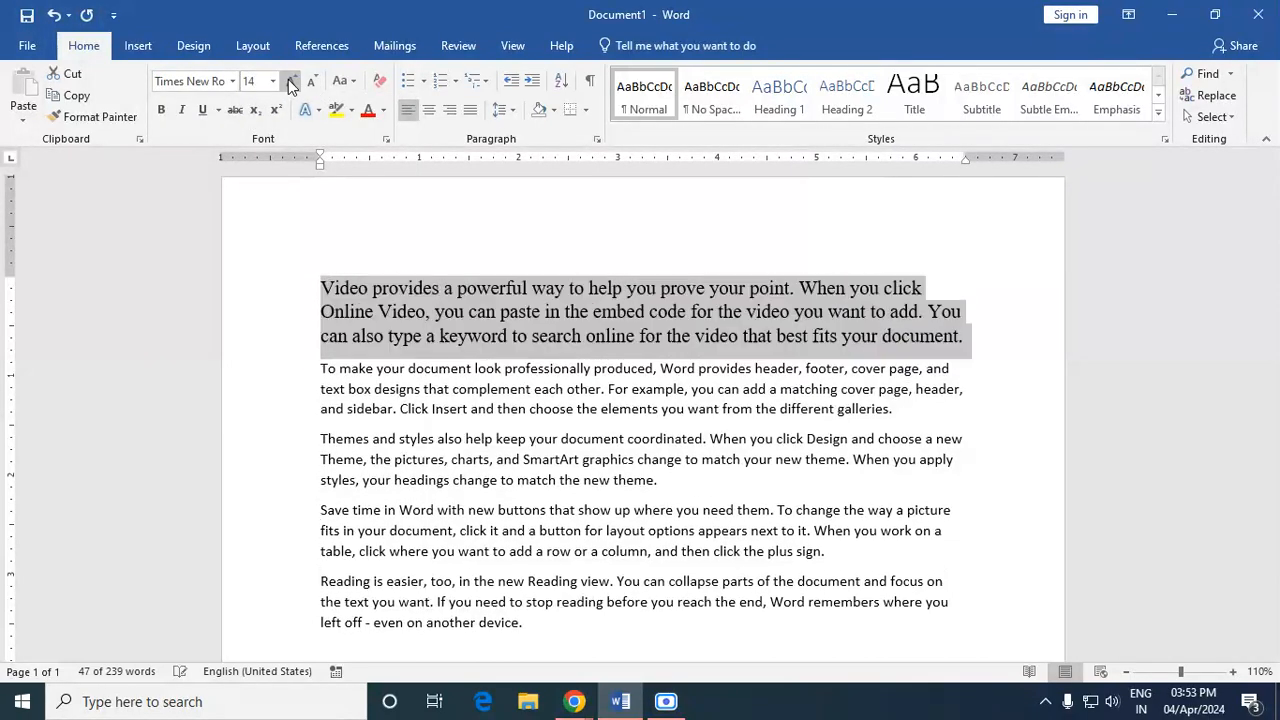
Colour the first paragraph's text red and underline it.
left_click(383, 110)
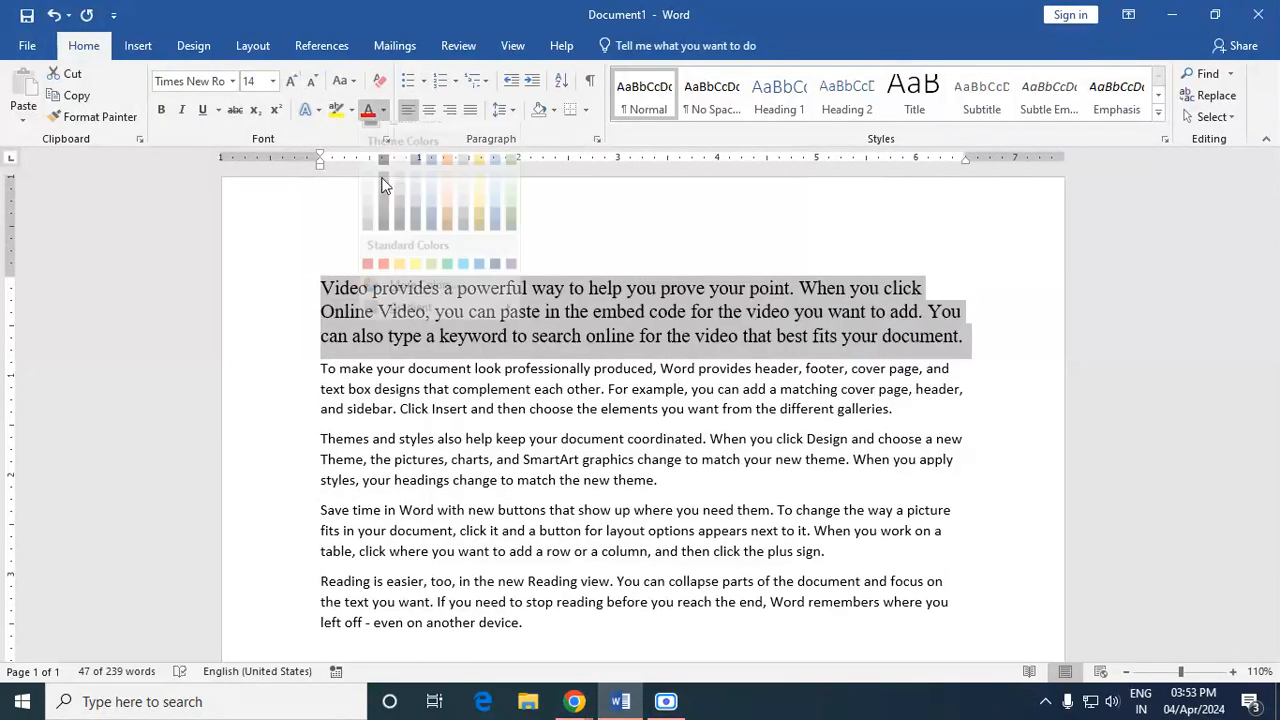
left_click(383, 279)
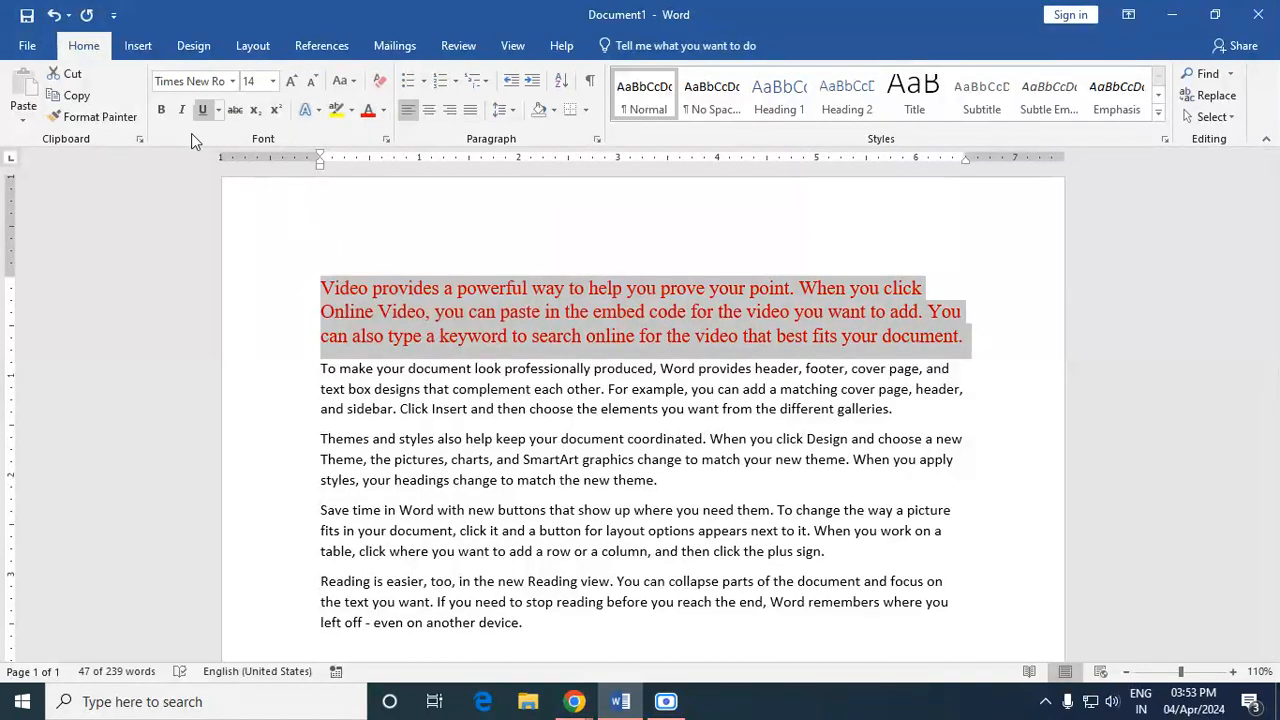
left_click(203, 110)
left_click(477, 416)
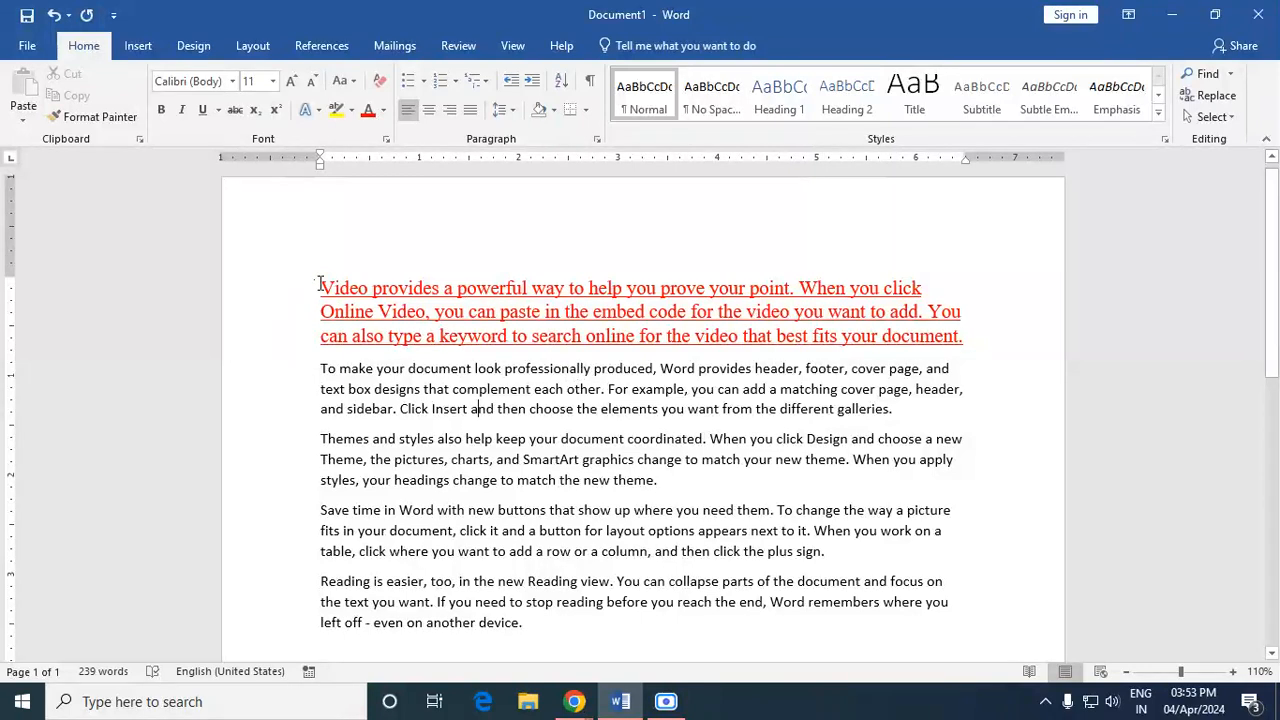
Paste a copy of the red underlined paragraph below the last paragraph, and undo the paste.
left_click_drag(320, 282, 971, 342)
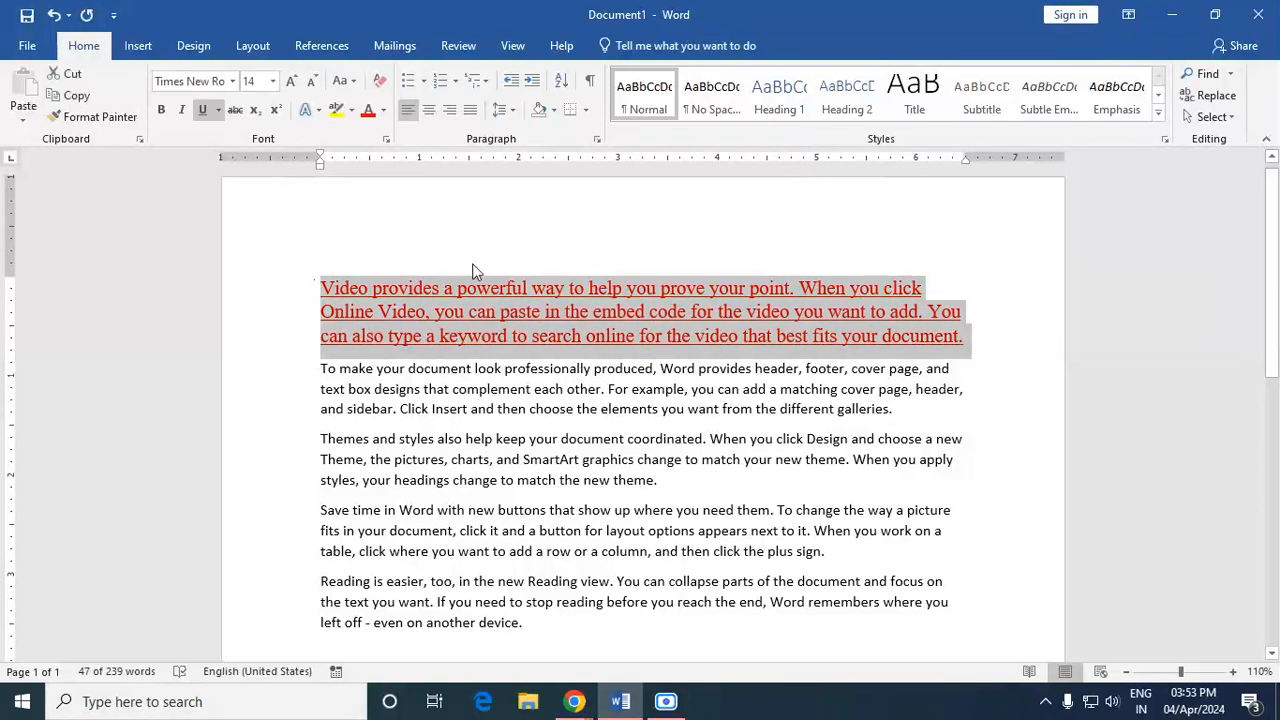
left_click(90, 95)
scroll(432, 398, "down", 3)
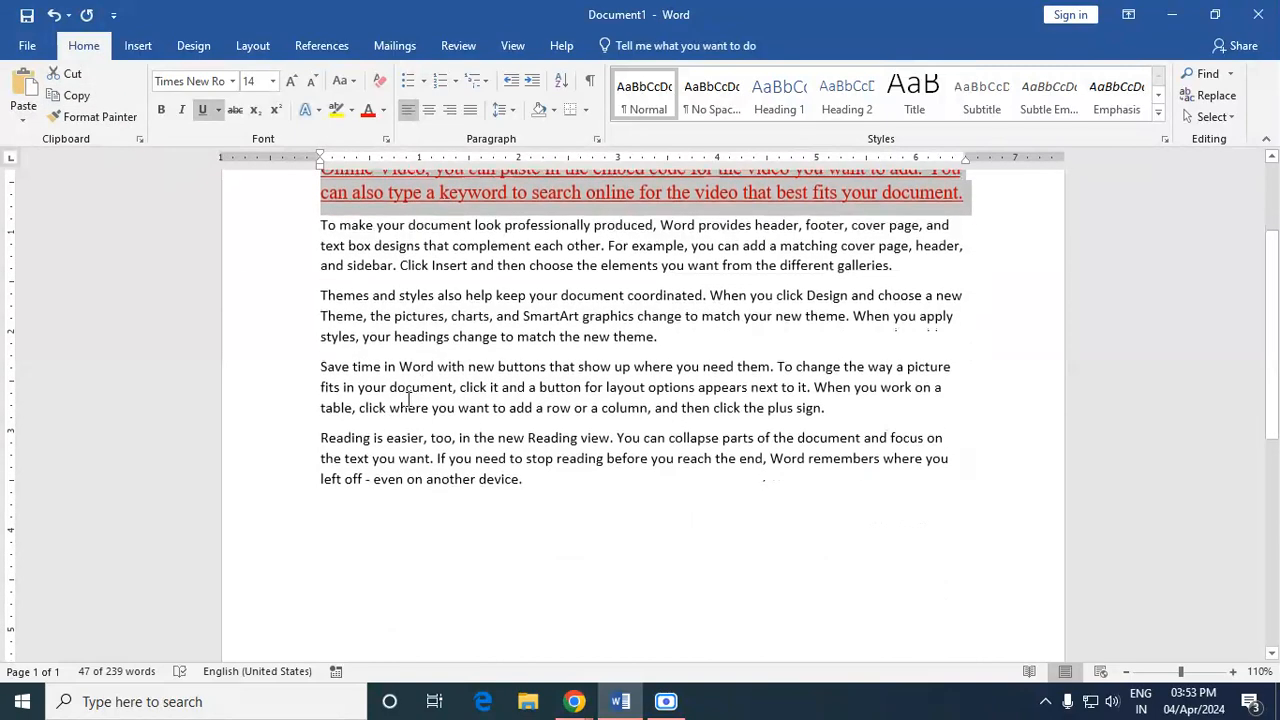
left_click(325, 499)
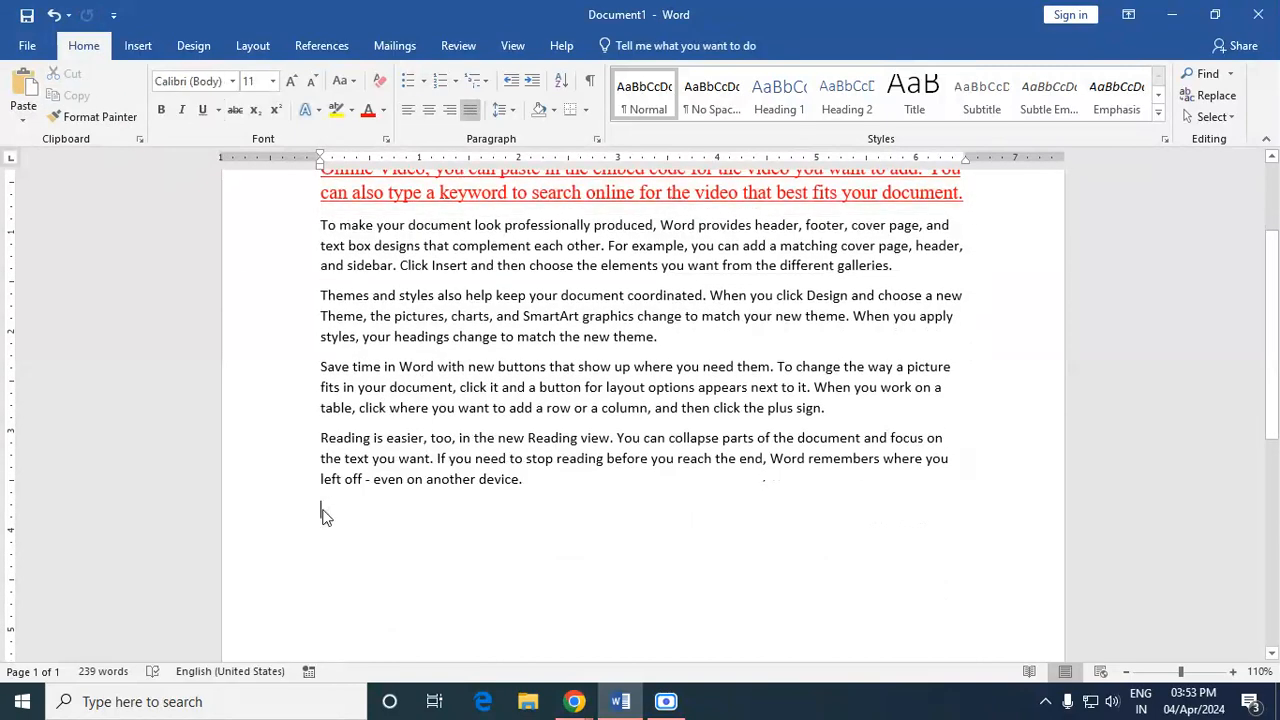
scroll(358, 428, "up", 1)
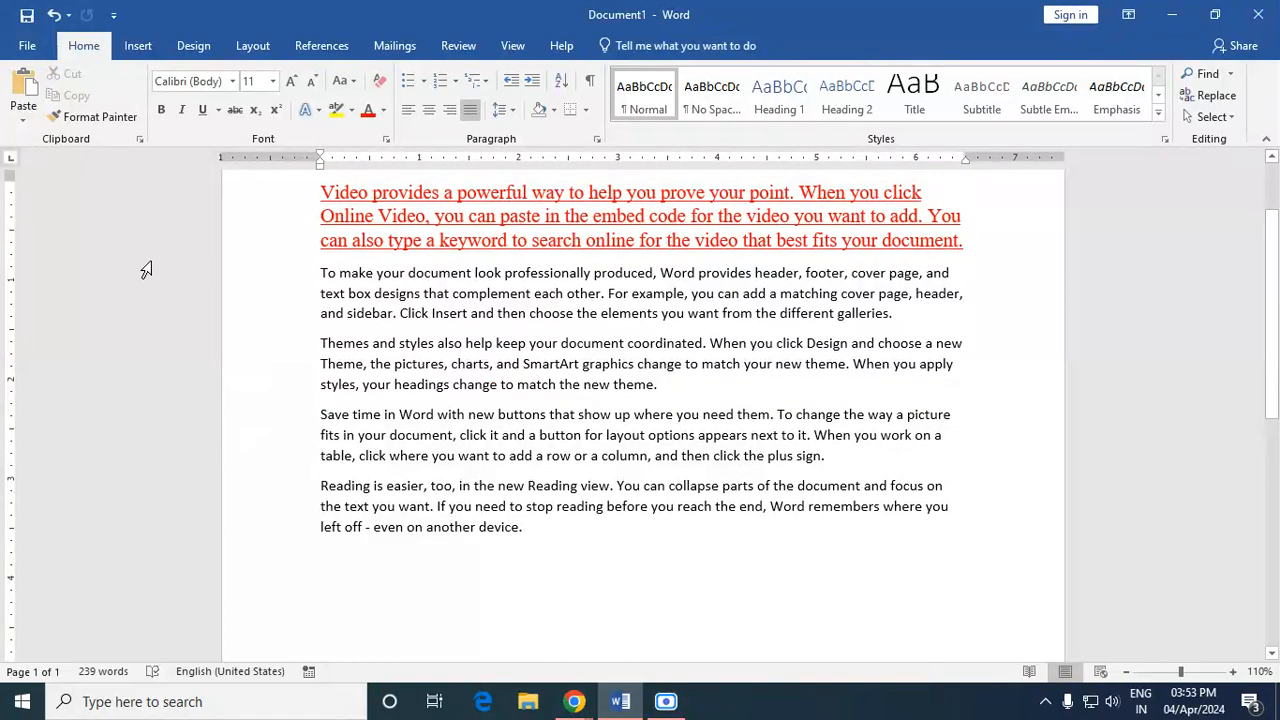
left_click(24, 88)
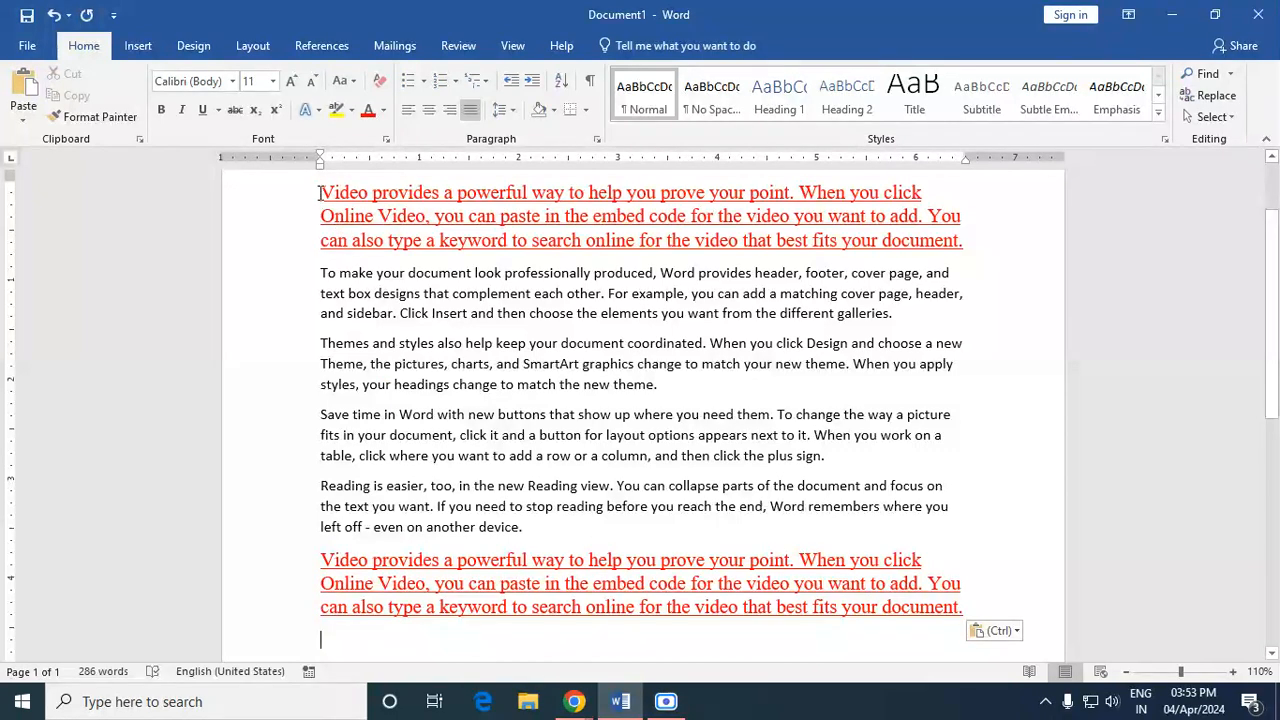
key("ctrl+z")
Move the red underlined paragraph from the start of the document to below the last paragraph using cut and paste.
left_click_drag(318, 193, 972, 240)
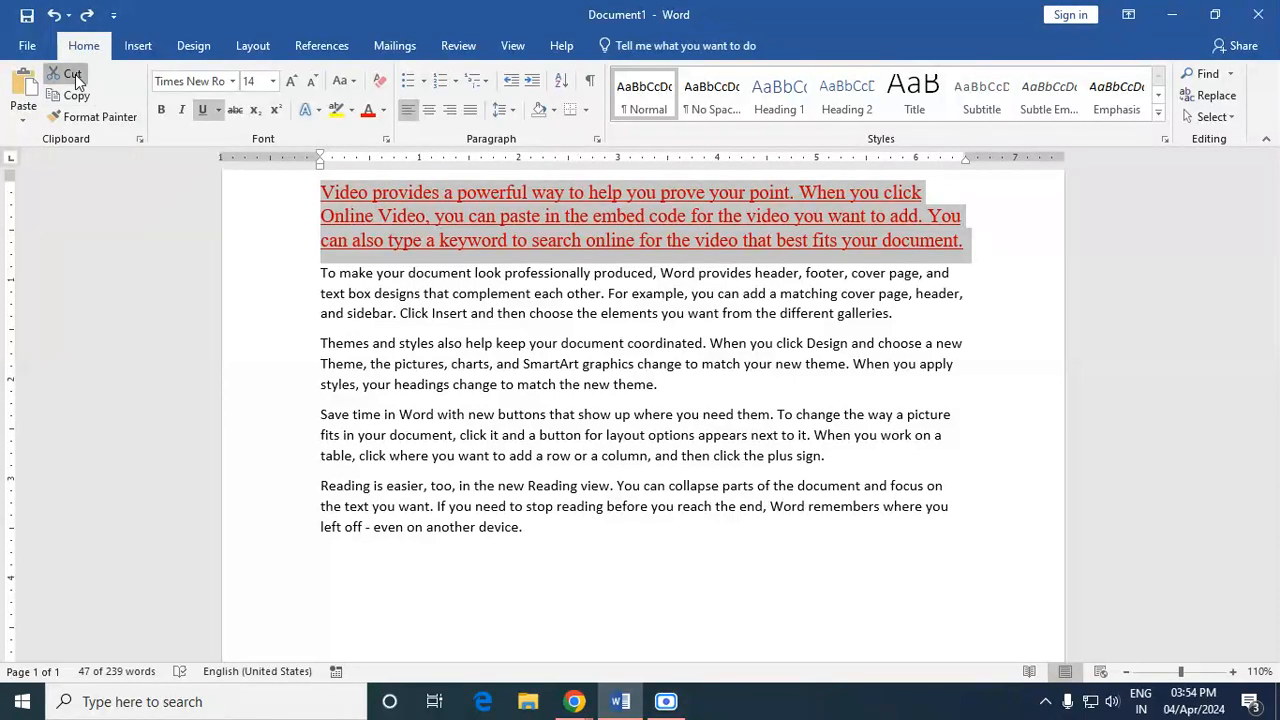
left_click(75, 74)
key("Return")
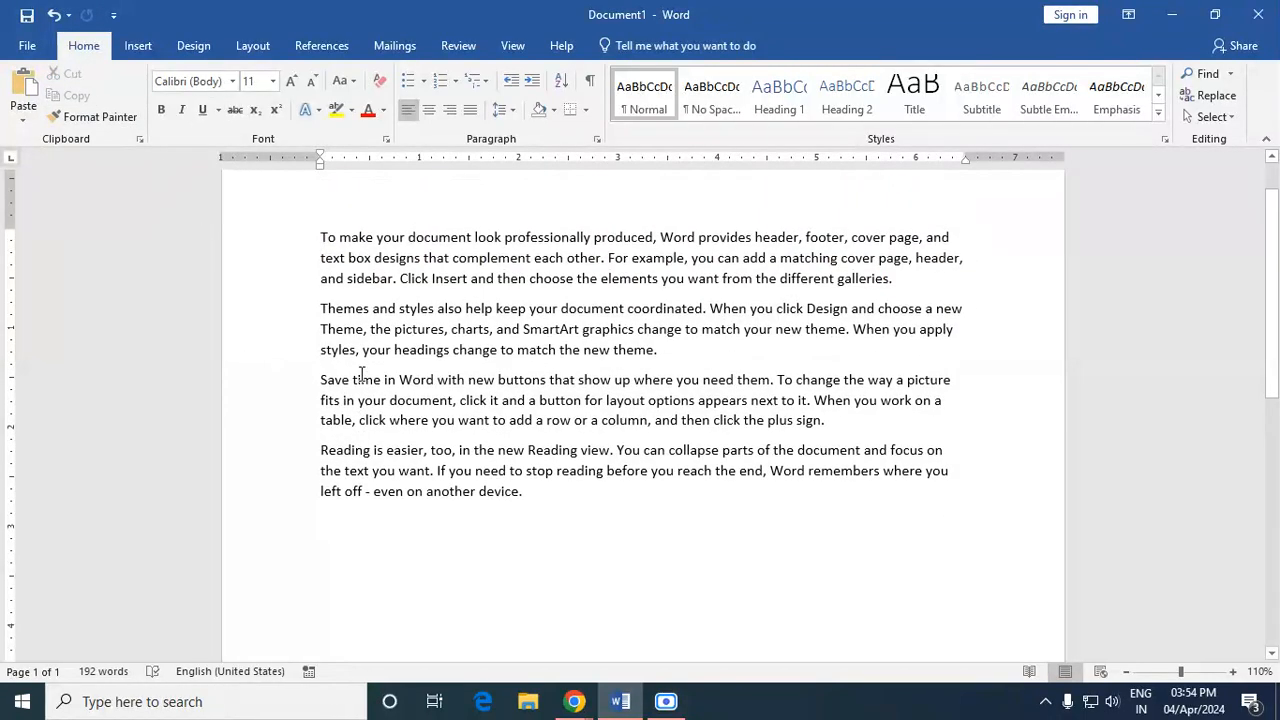
left_click(320, 520)
key("ctrl+j")
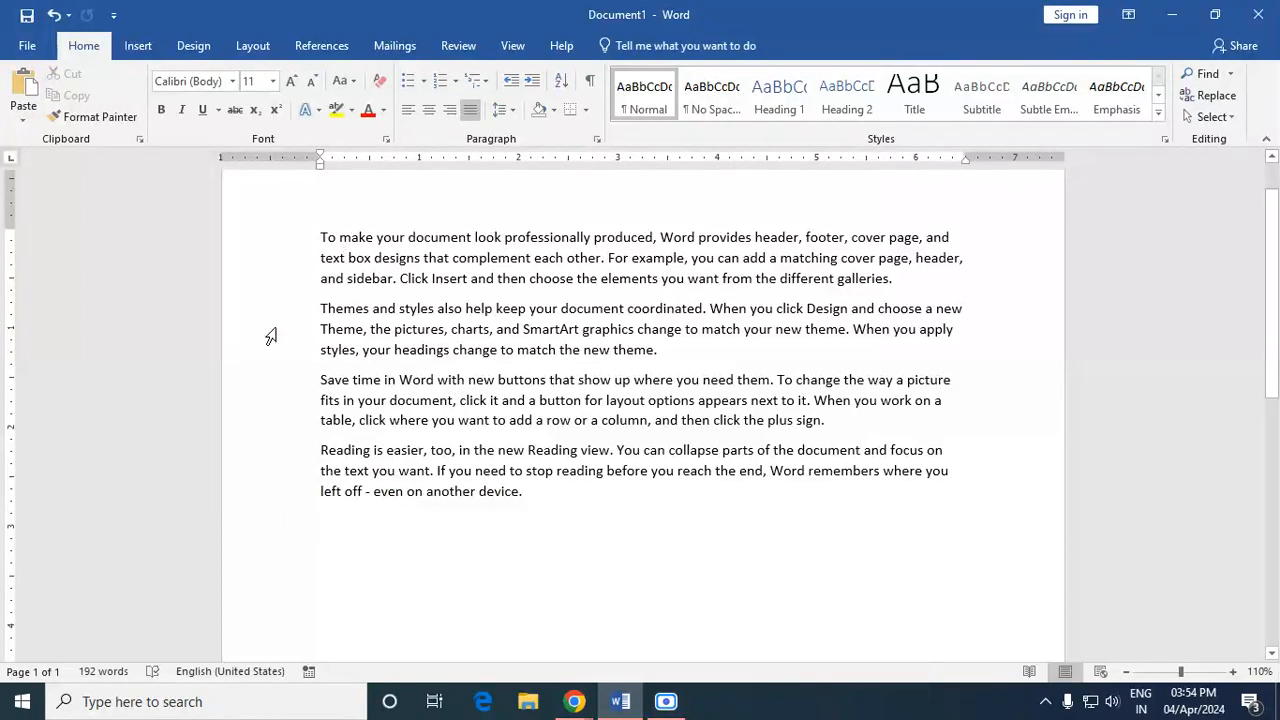
left_click(23, 86)
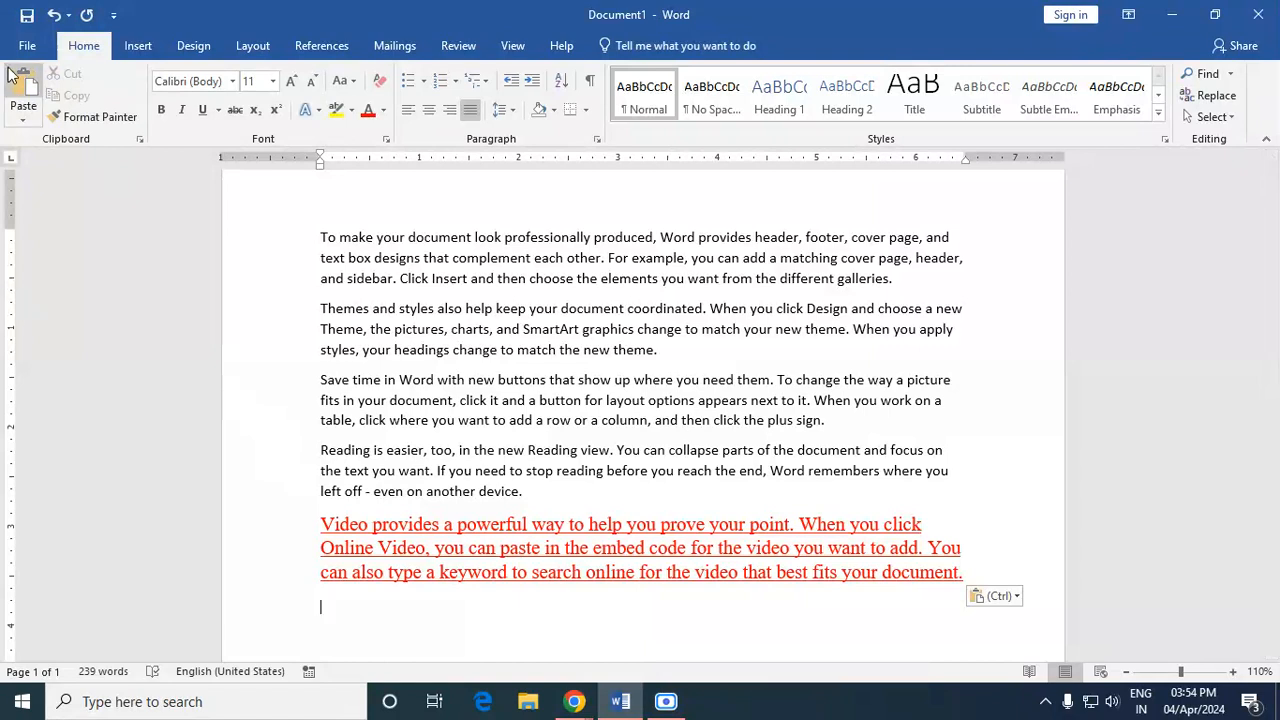
Copy the red underlined paragraph and paste it on the empty line below as text only, without its formatting.
left_click(25, 123)
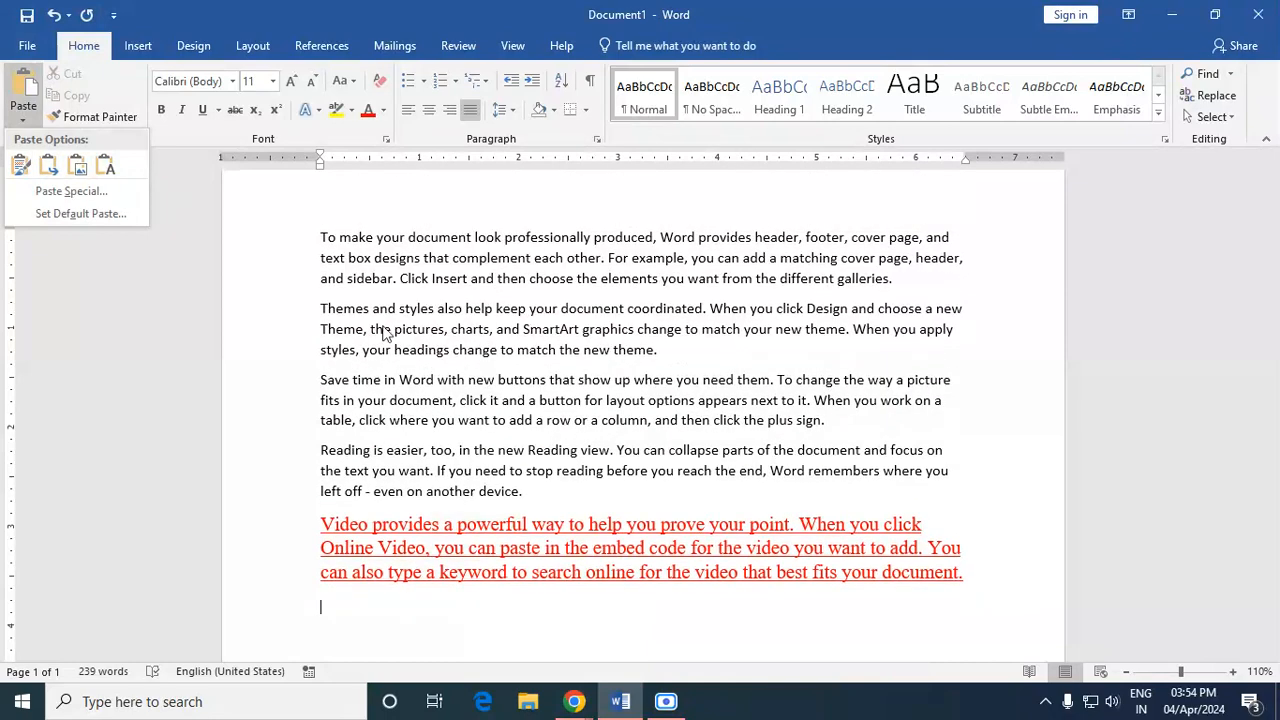
left_click(960, 588)
left_click_drag(966, 575, 318, 522)
key("ctrl+c")
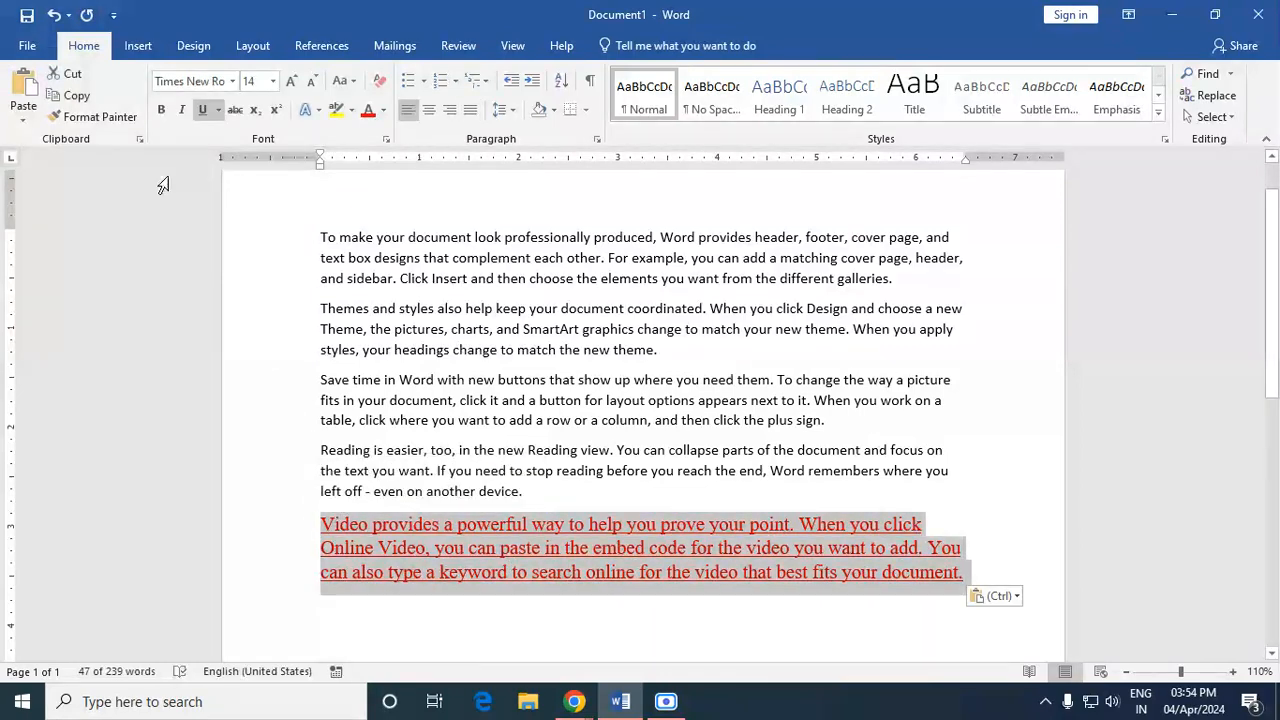
left_click(76, 95)
scroll(443, 404, "down", 3)
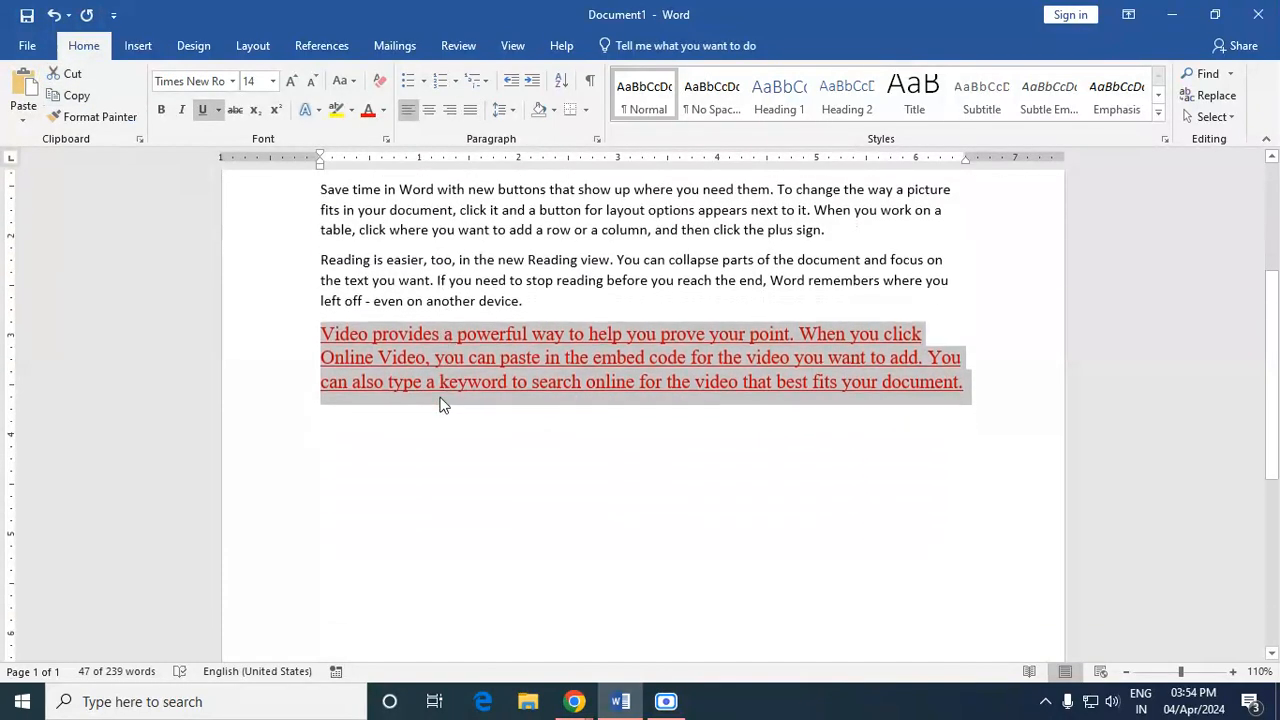
scroll(443, 404, "down", 1)
left_click(331, 378)
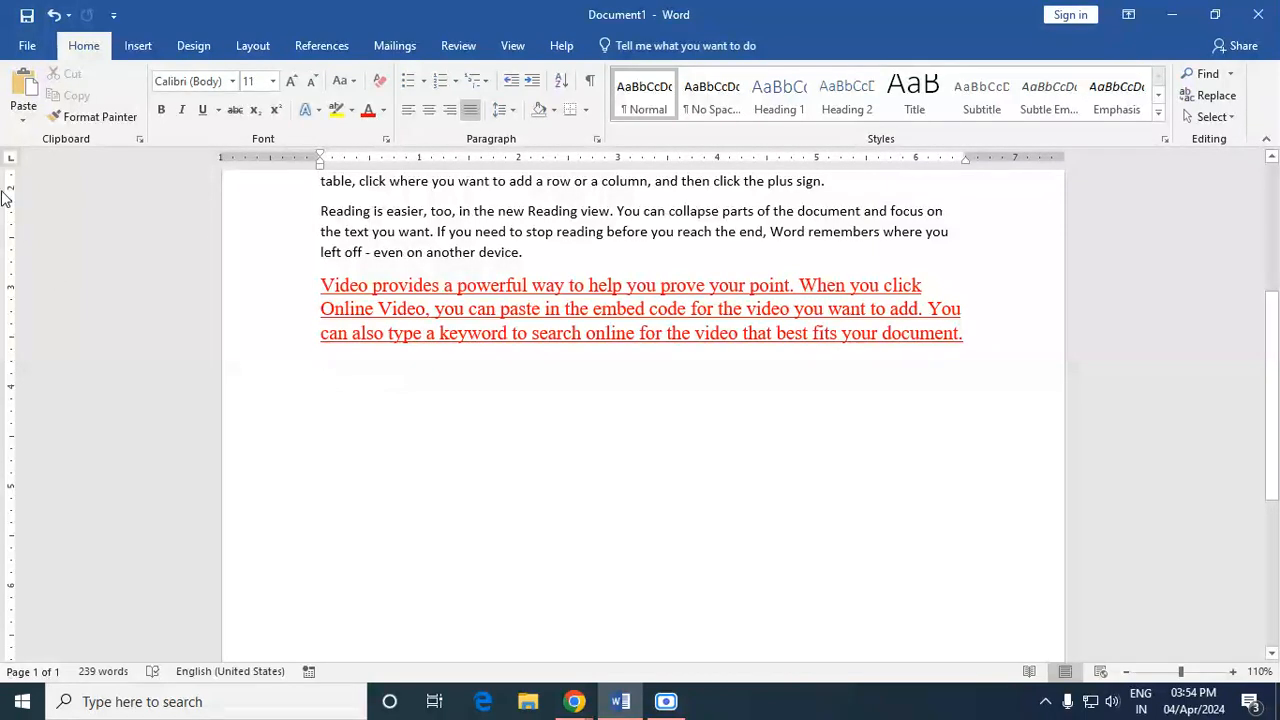
left_click(17, 122)
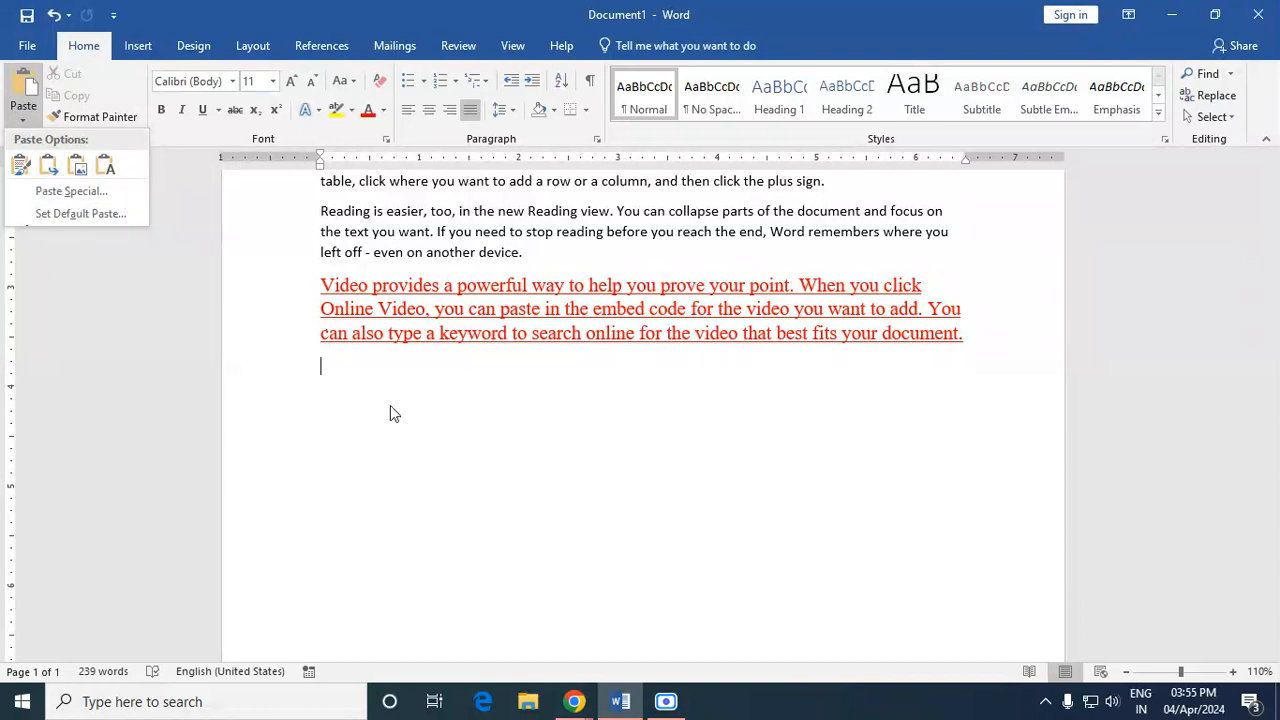
left_click(106, 167)
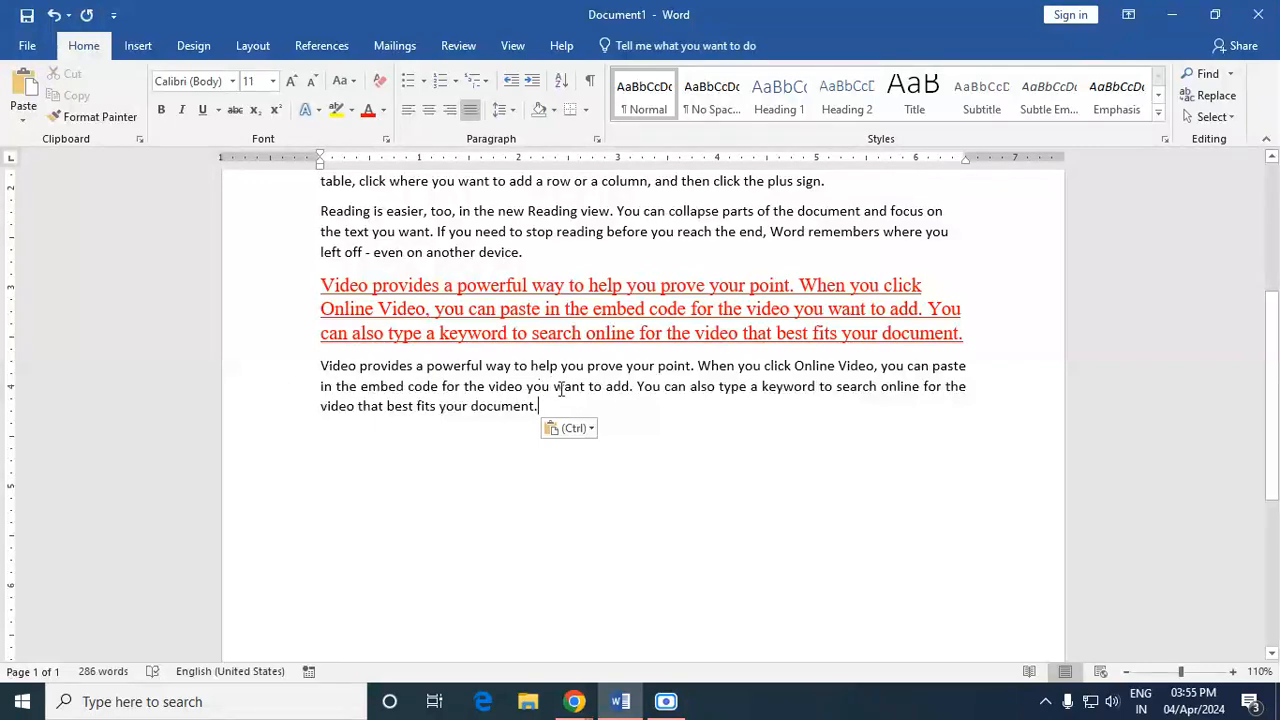
scroll(623, 449, "up", 2)
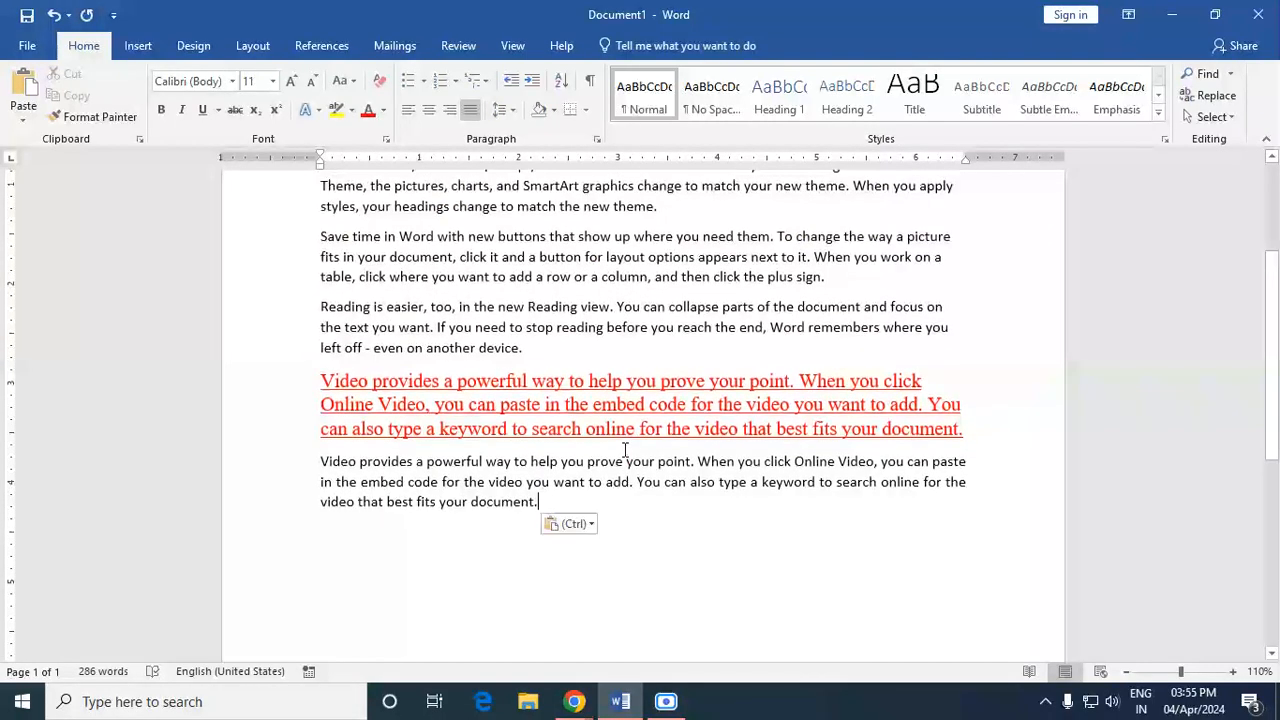
scroll(614, 460, "up", 2)
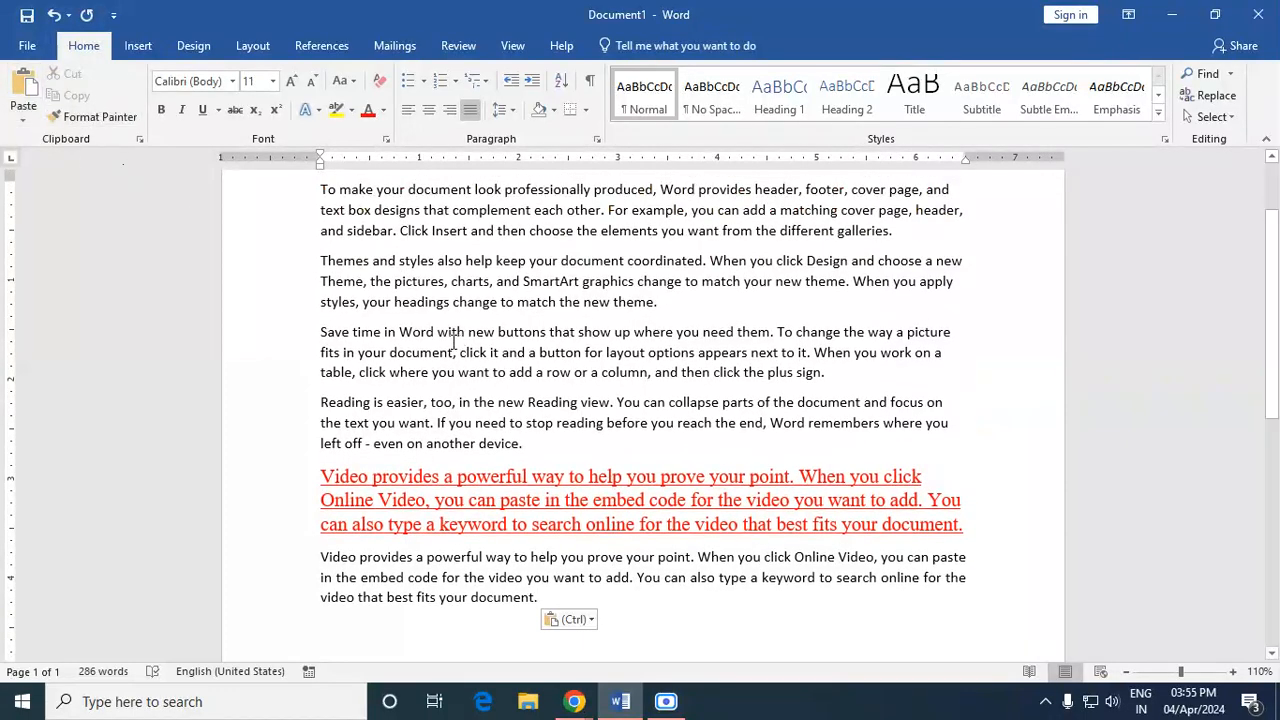
scroll(437, 350, "down", 2)
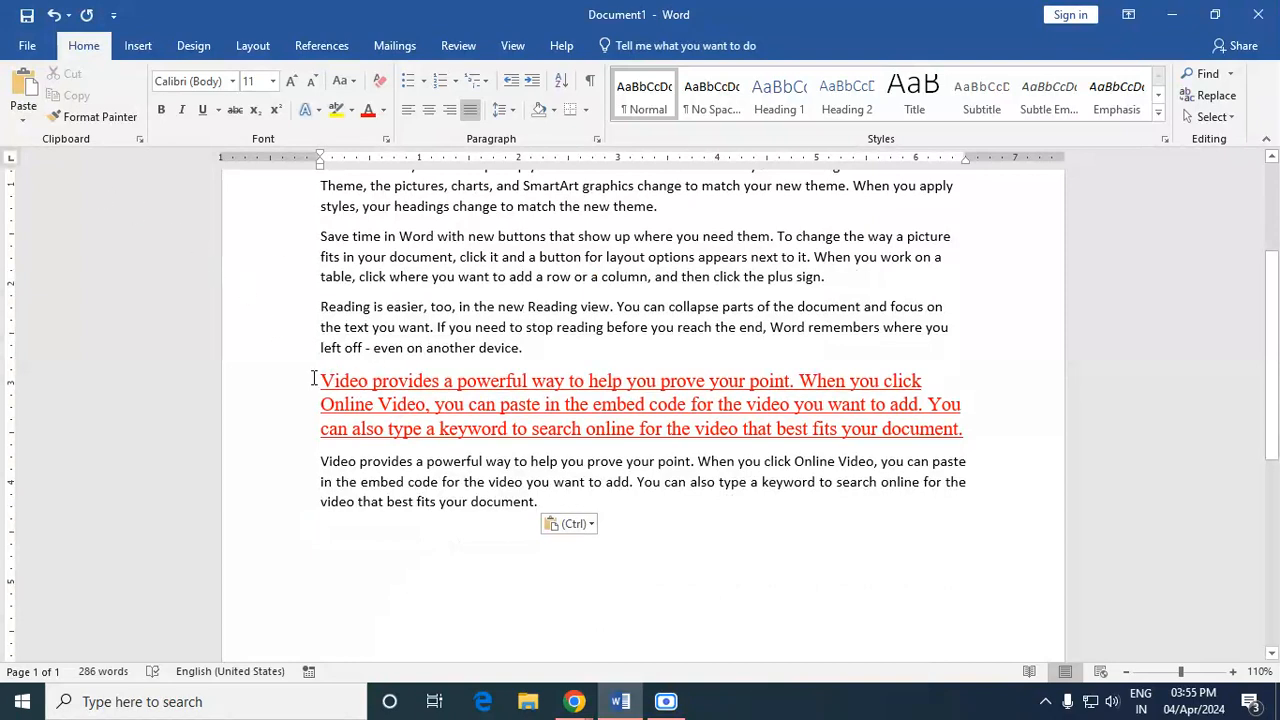
Copy the formatting of the red underlined paragraph onto the paragraph starting "Themes and styles" with Format Painter.
left_click_drag(318, 381, 990, 436)
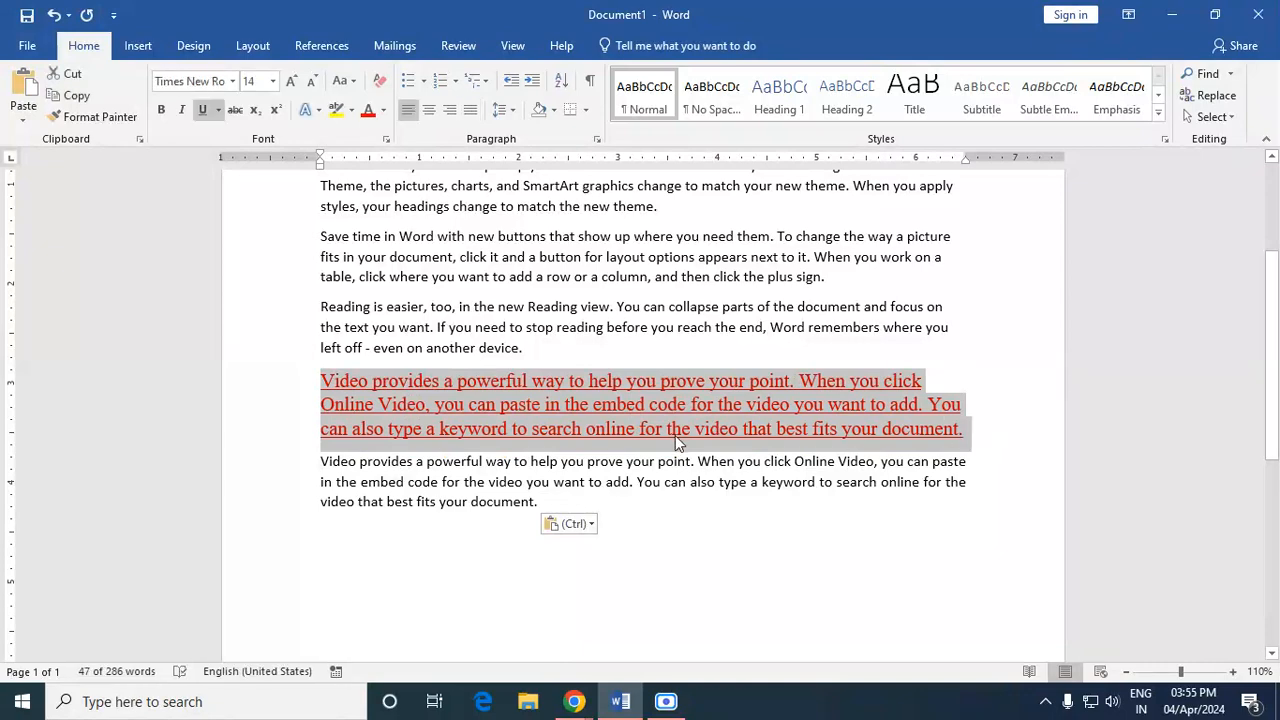
scroll(675, 437, "up", 1)
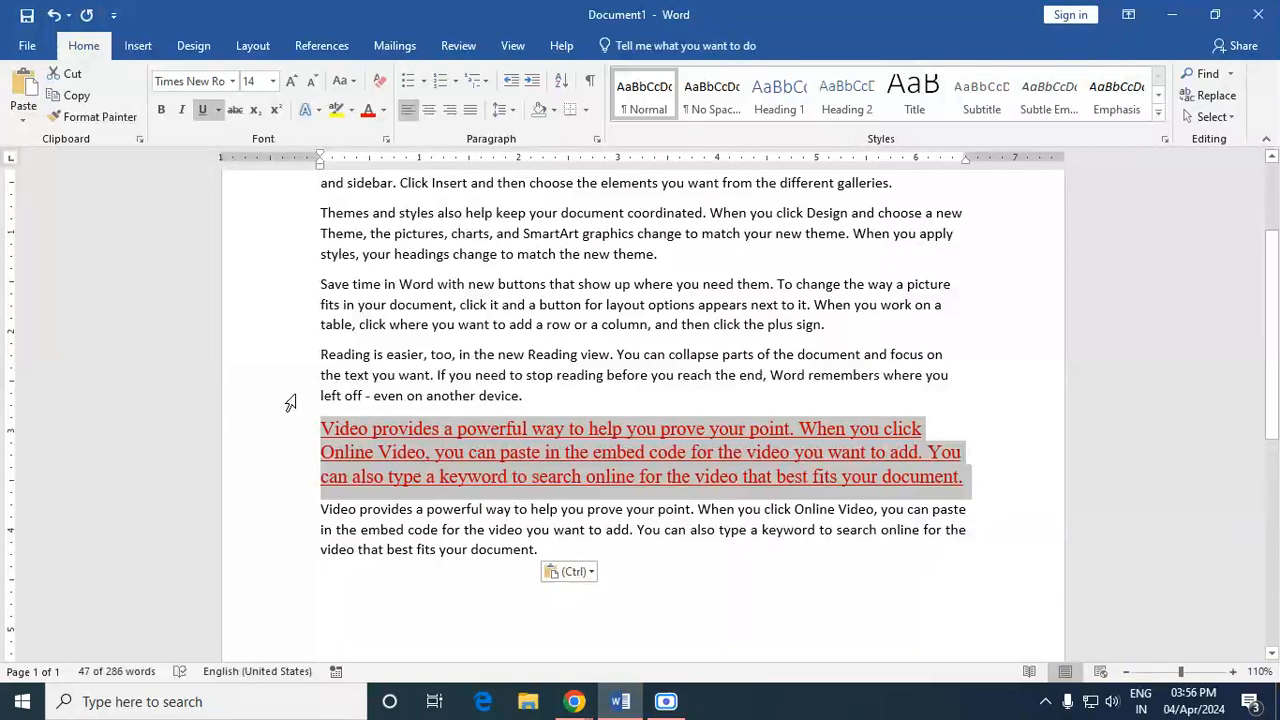
left_click(70, 120)
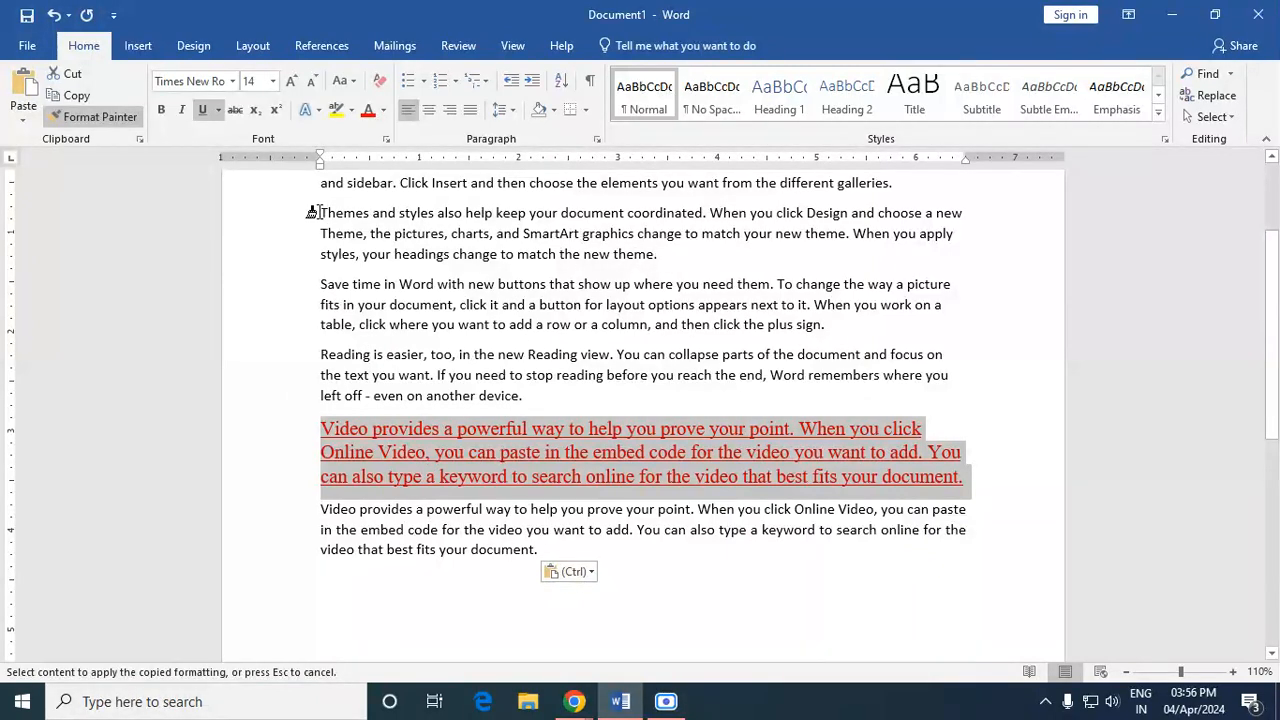
mouse_move(318, 213)
left_mouse_down()
mouse_move(636, 236)
mouse_move(669, 254)
left_mouse_up()
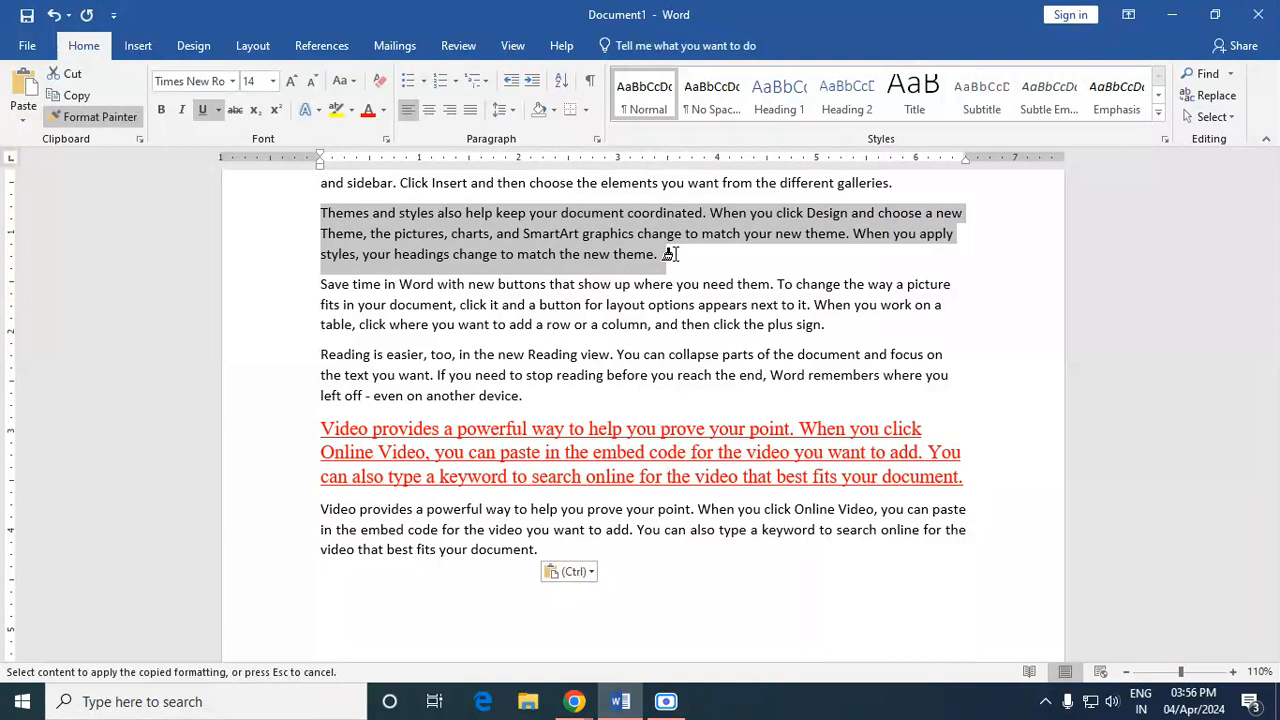
left_click_drag(668, 254, 676, 255)
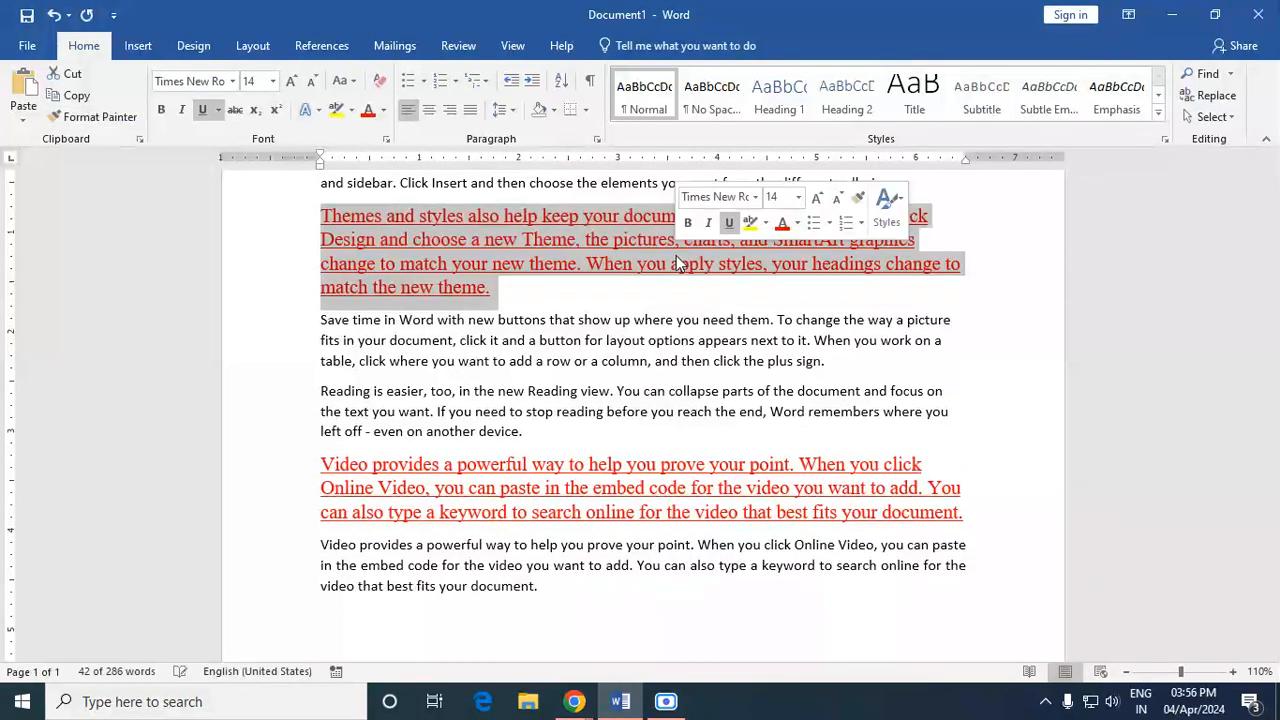
left_click(559, 295)
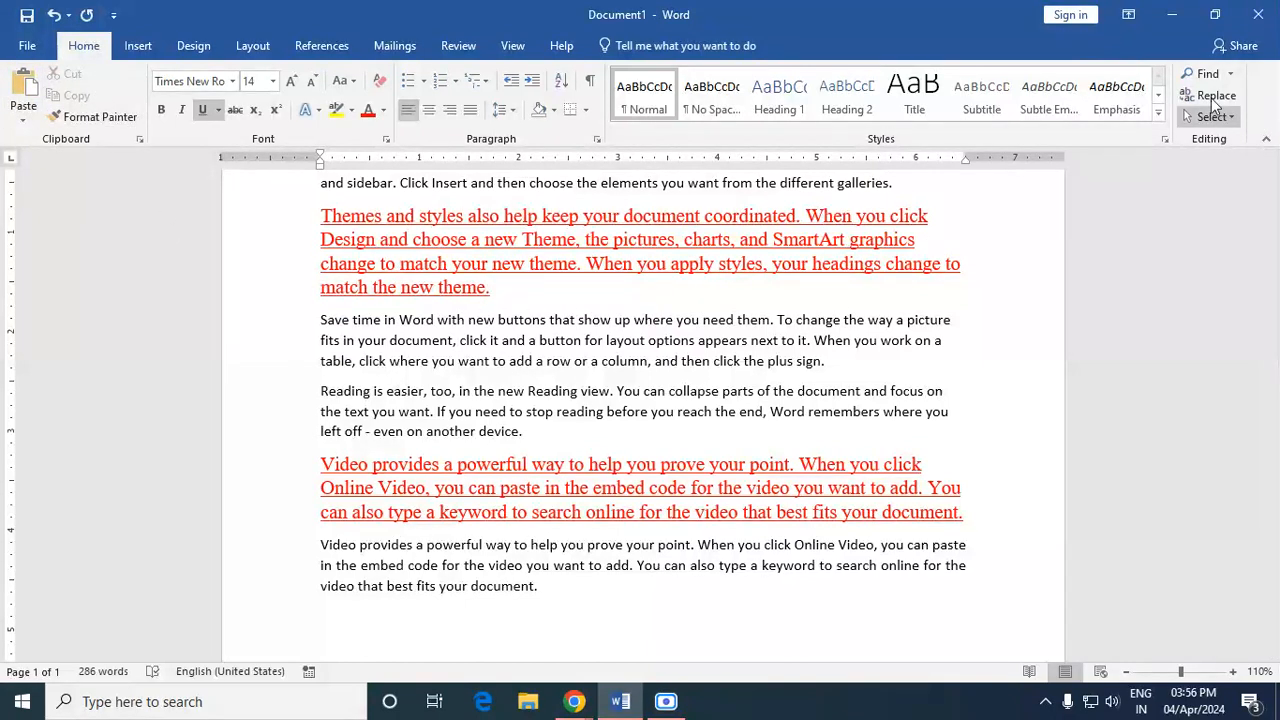
Search the document for the word "click" and look through the list of matches.
scroll(864, 338, "up", 3)
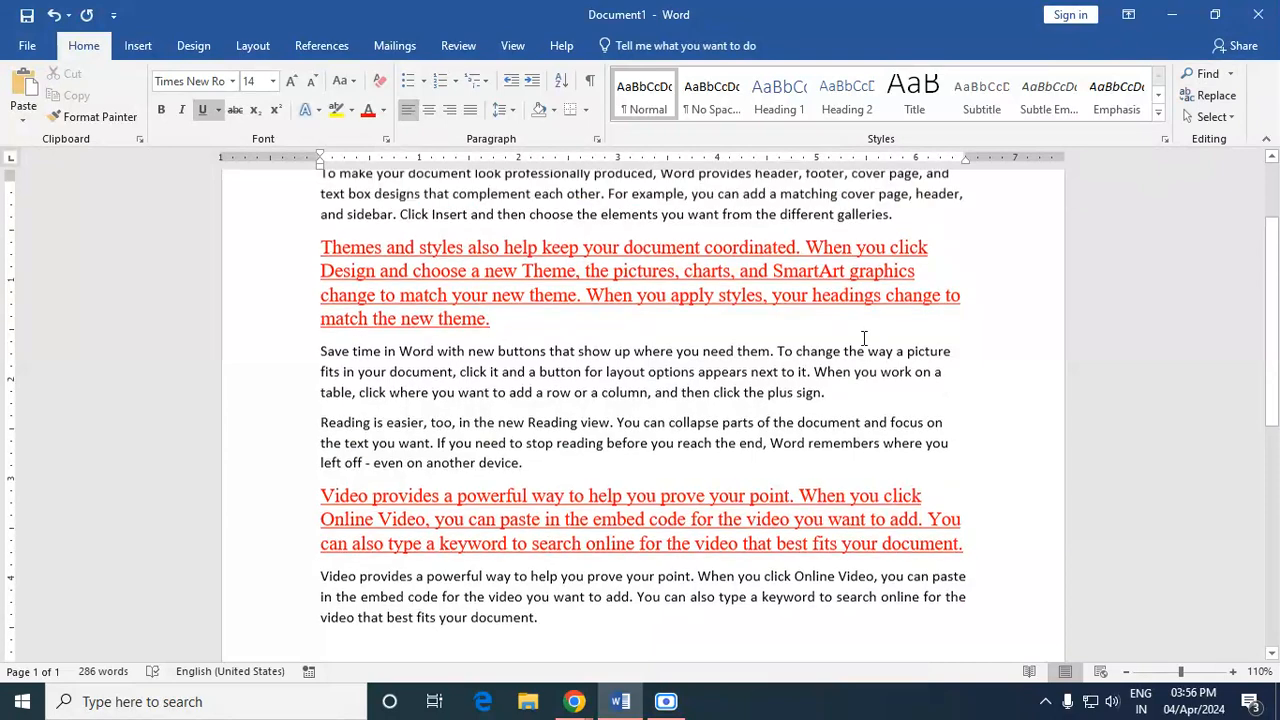
scroll(864, 338, "up", 3)
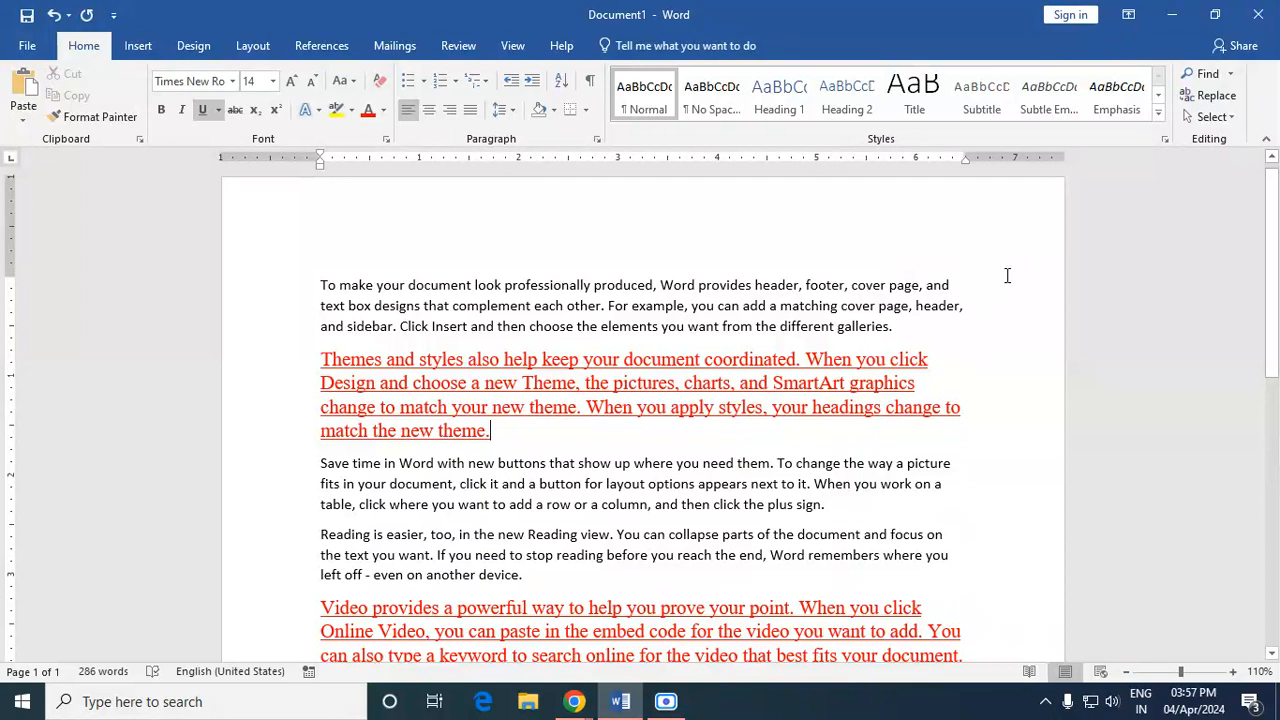
left_click(1207, 74)
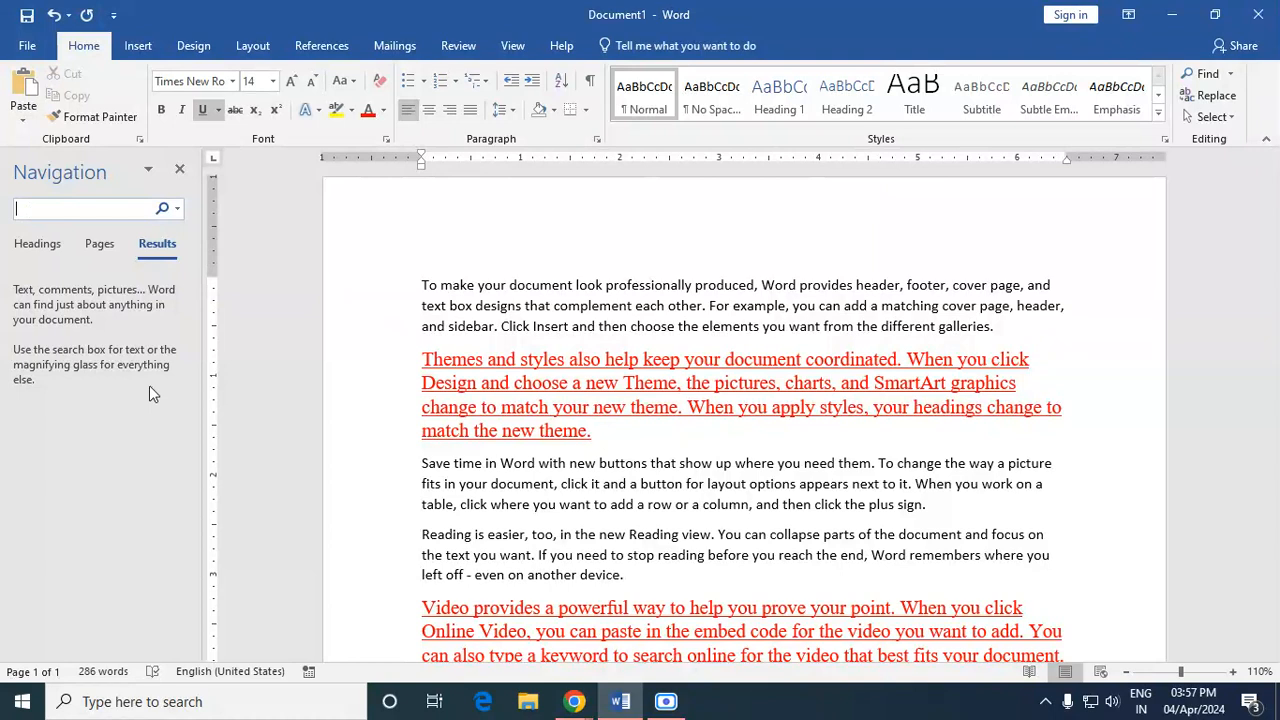
type("cli")
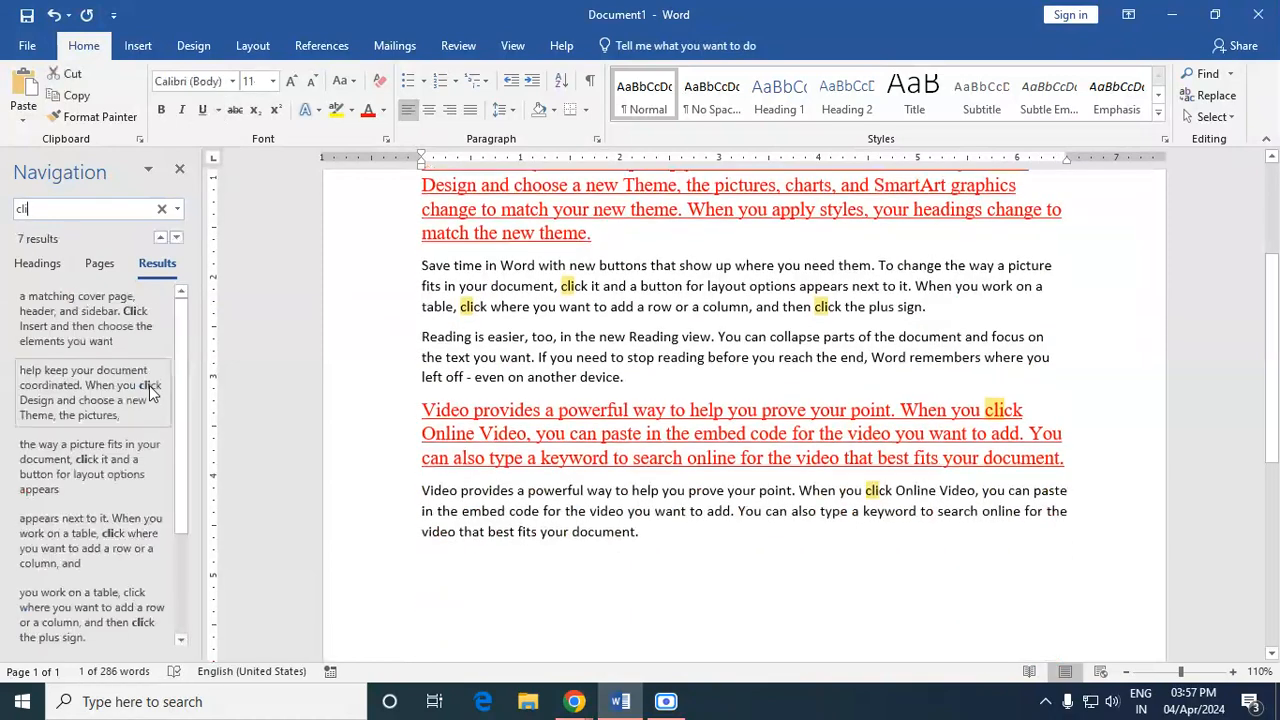
type("ck")
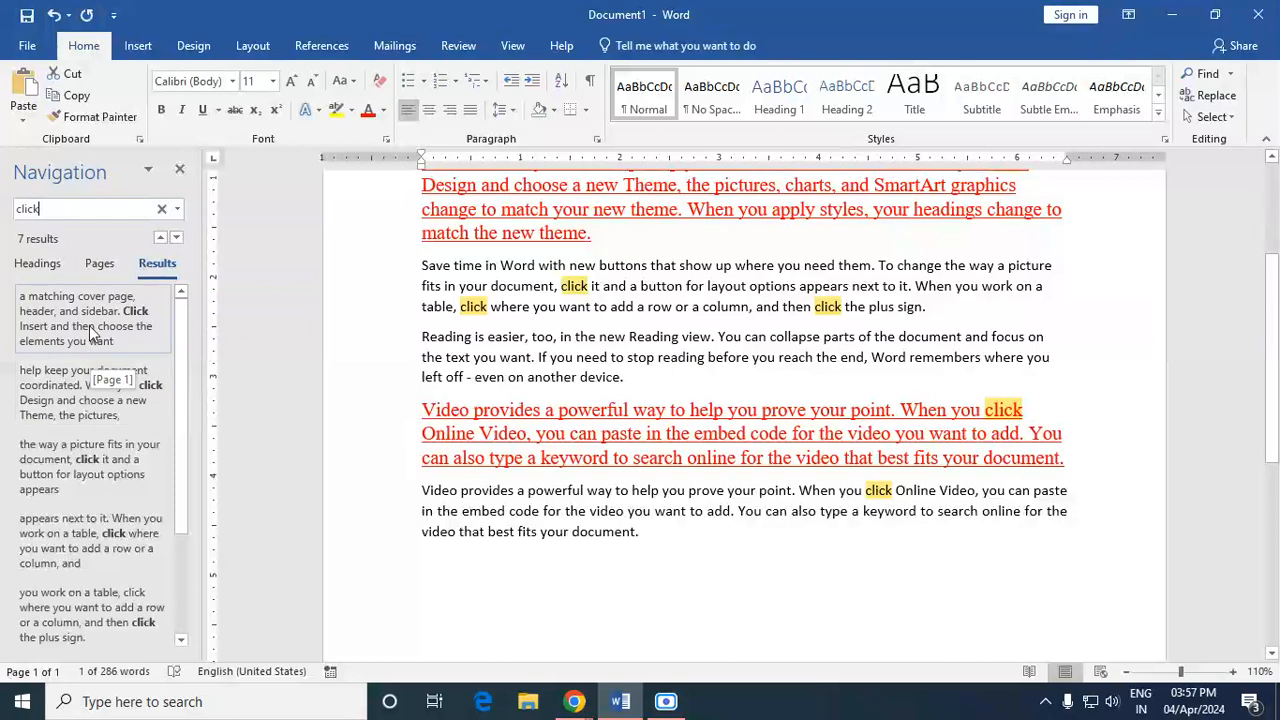
scroll(506, 363, "up", 3)
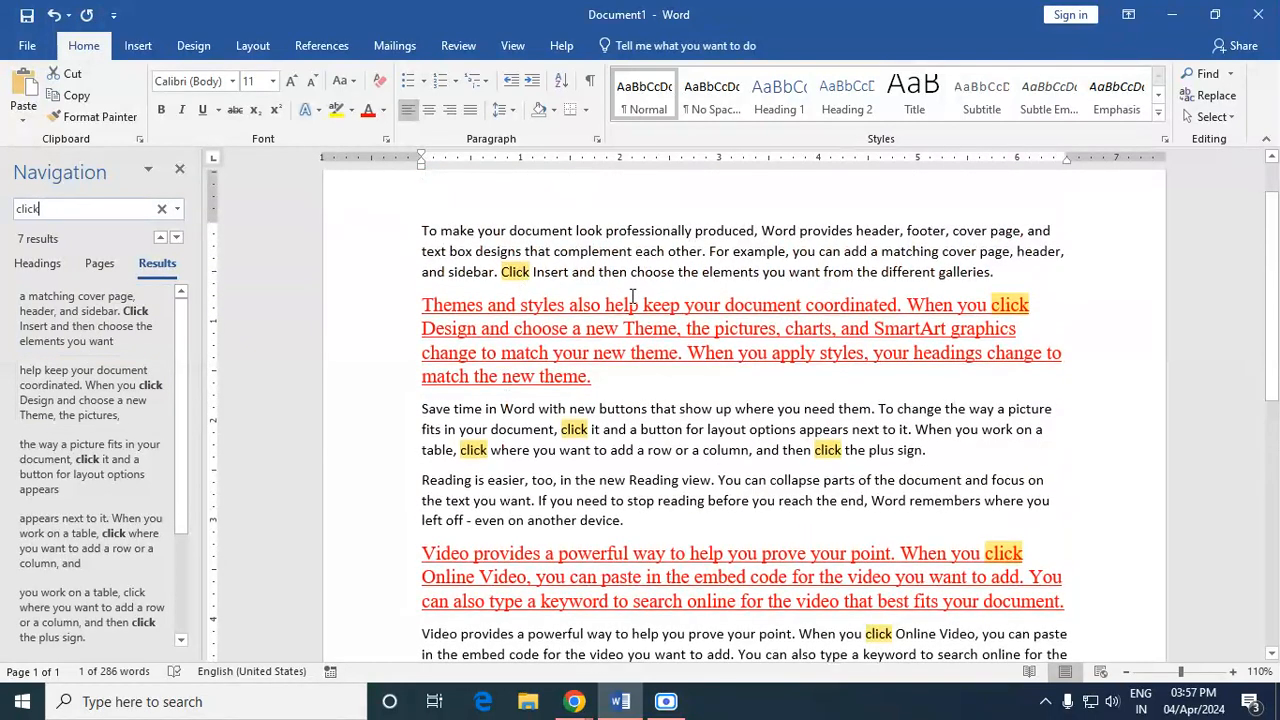
scroll(89, 366, "down", 1)
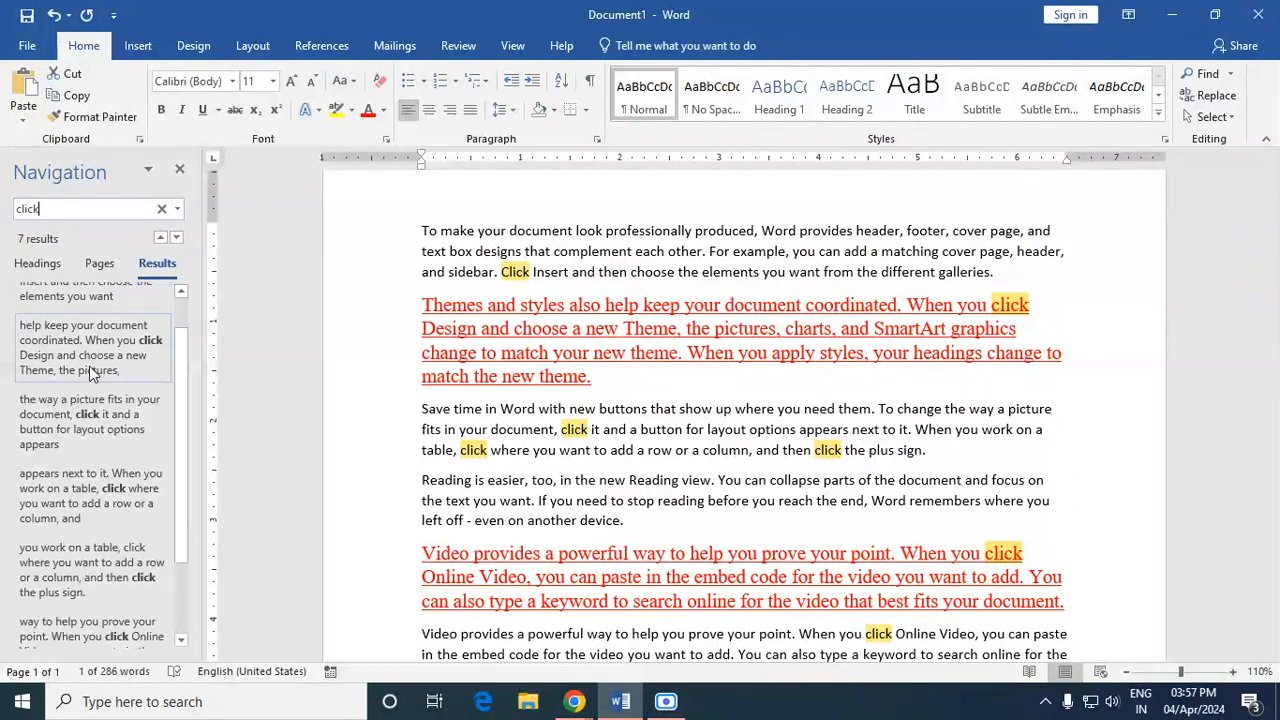
scroll(90, 372, "down", 3)
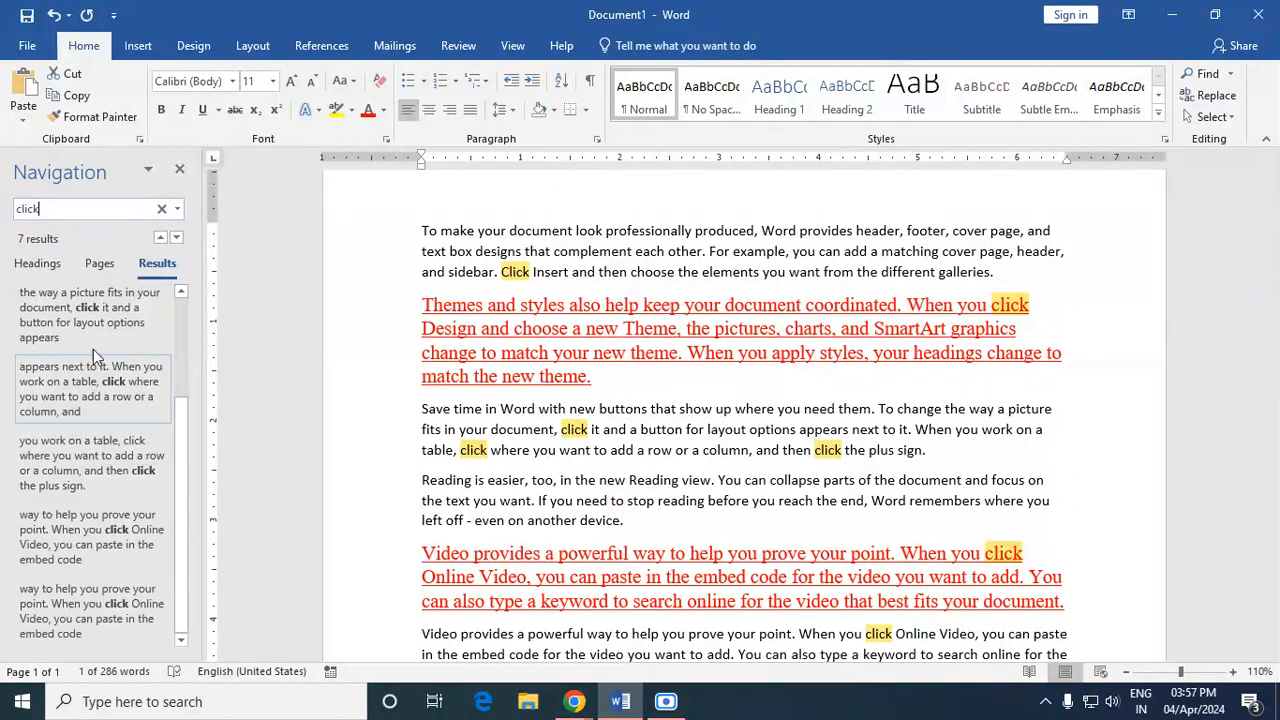
scroll(88, 461, "up", 3)
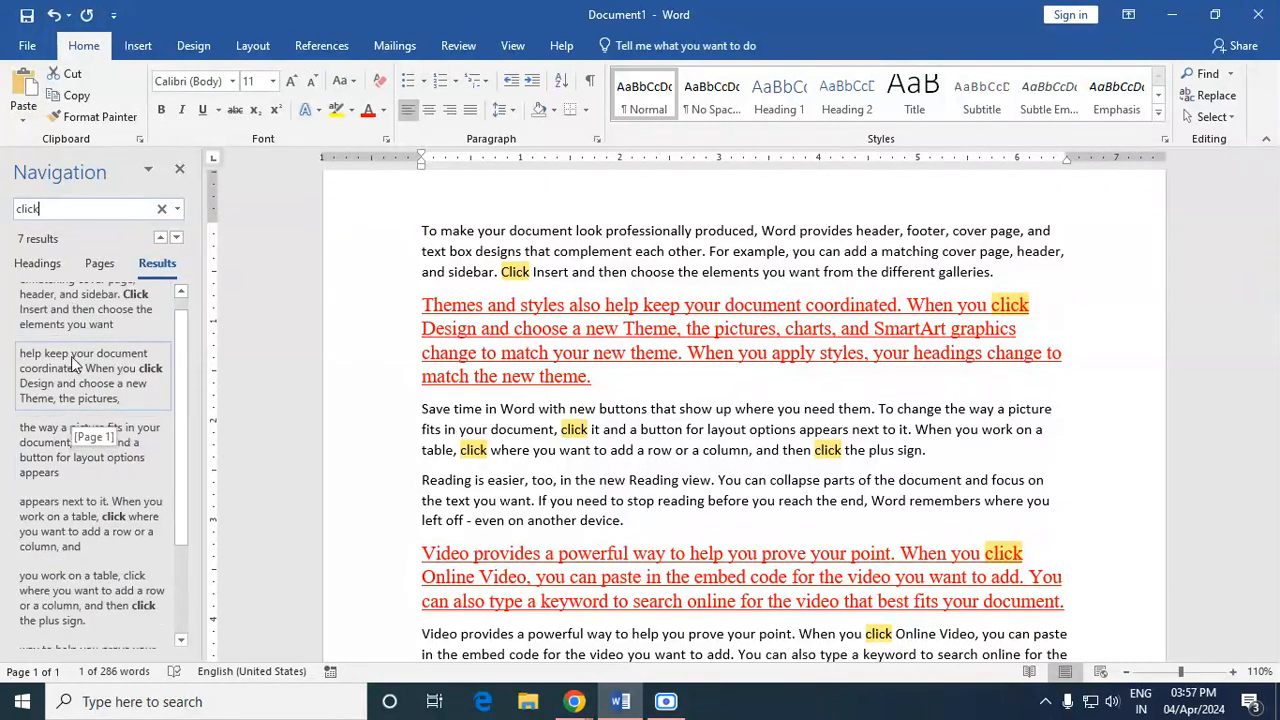
Go to the match in the "Save time in Word" paragraph, look over the highlighted words, and close the search.
left_click(93, 450)
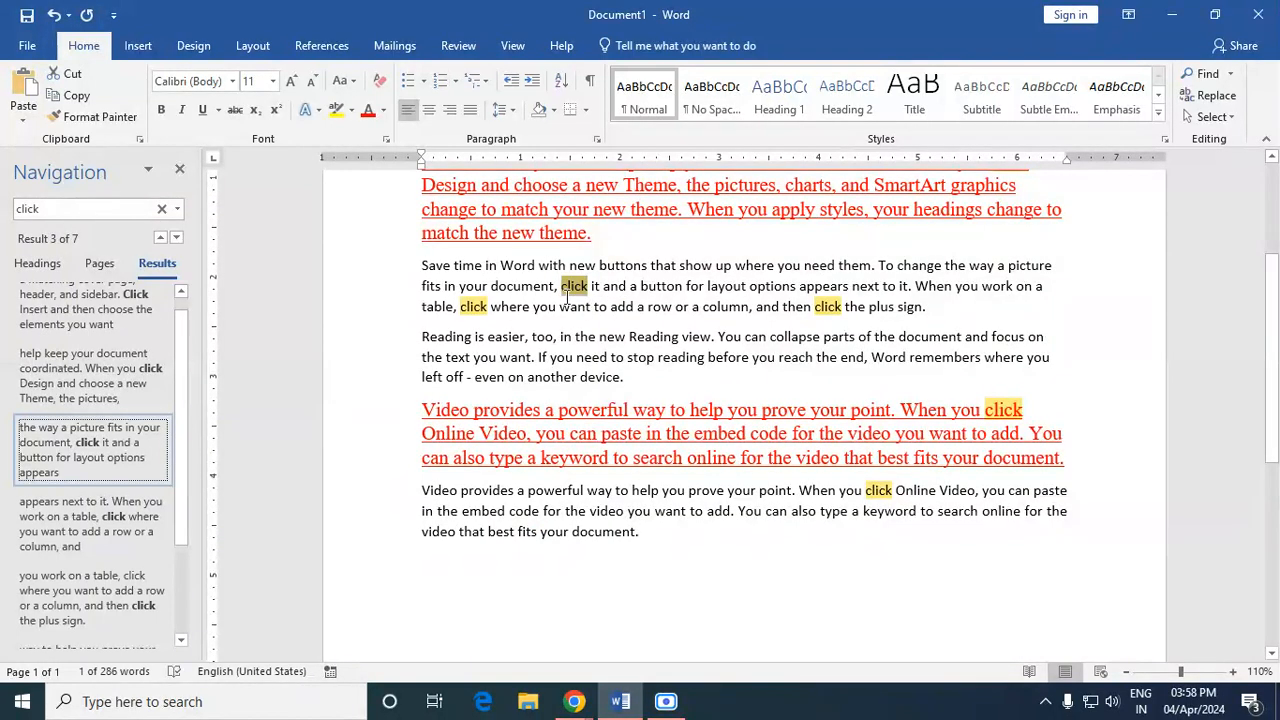
scroll(594, 304, "down", 1)
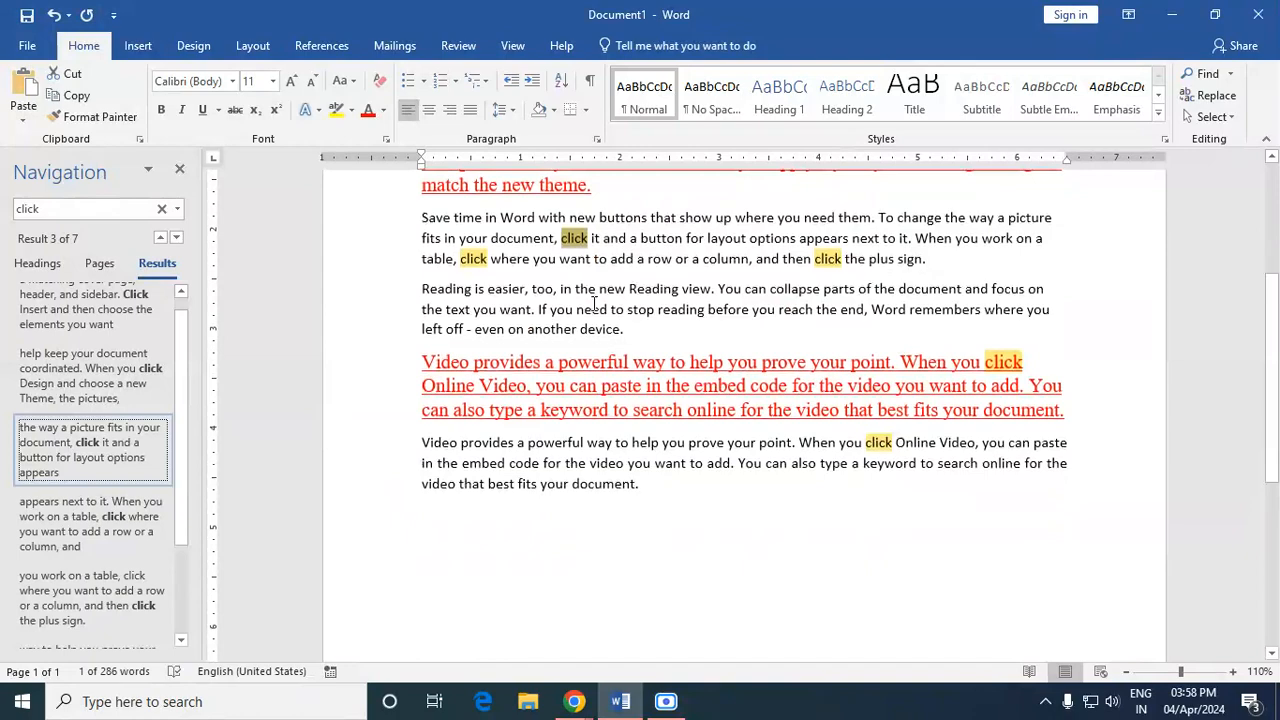
scroll(594, 304, "up", 5)
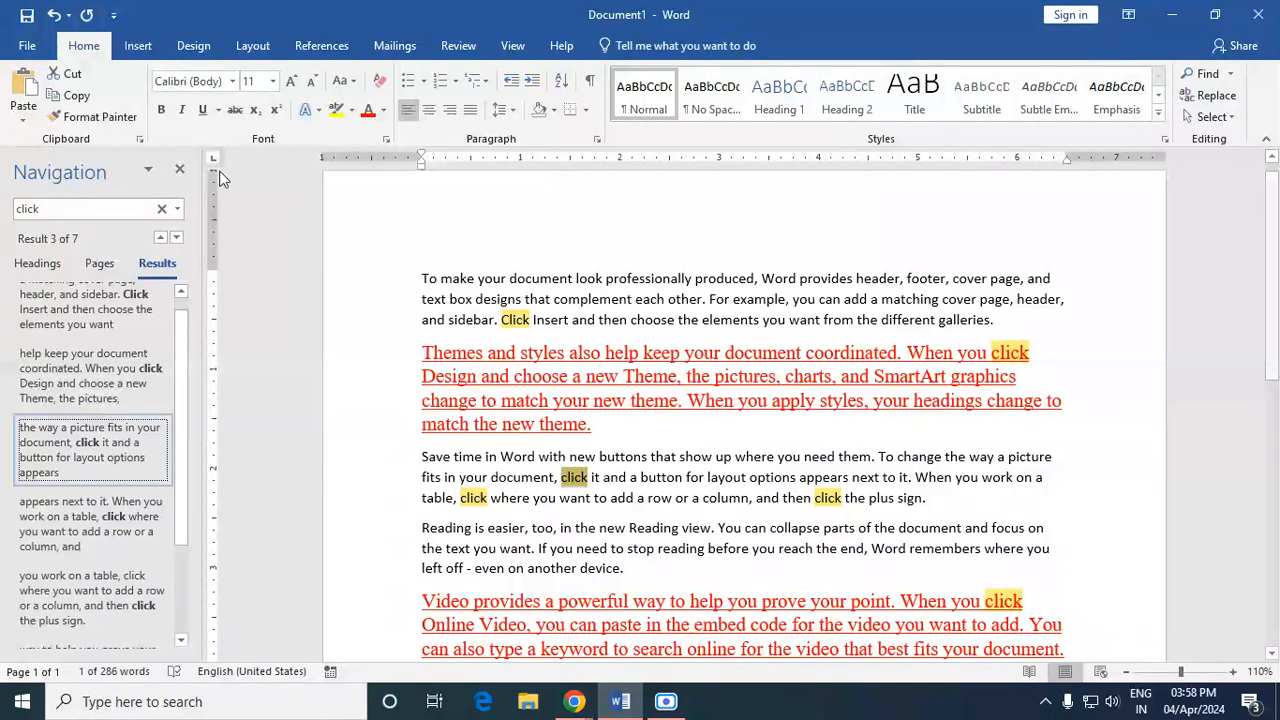
left_click(179, 169)
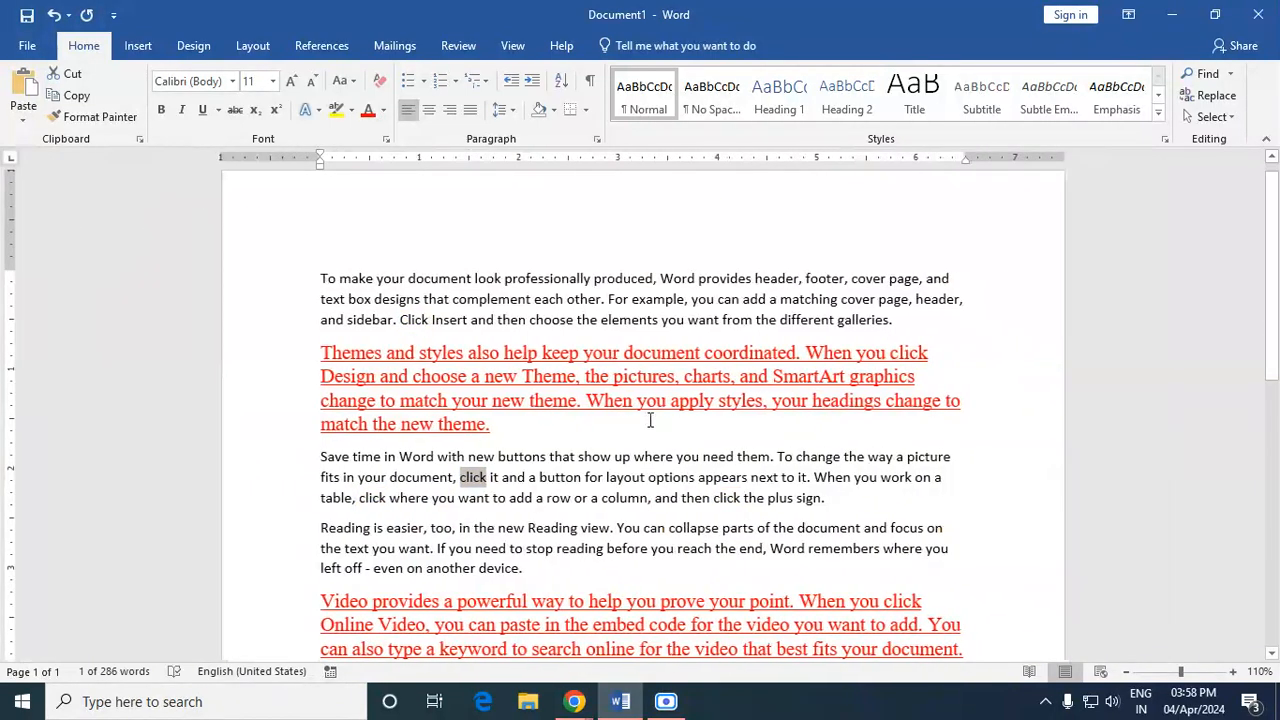
left_click(643, 453)
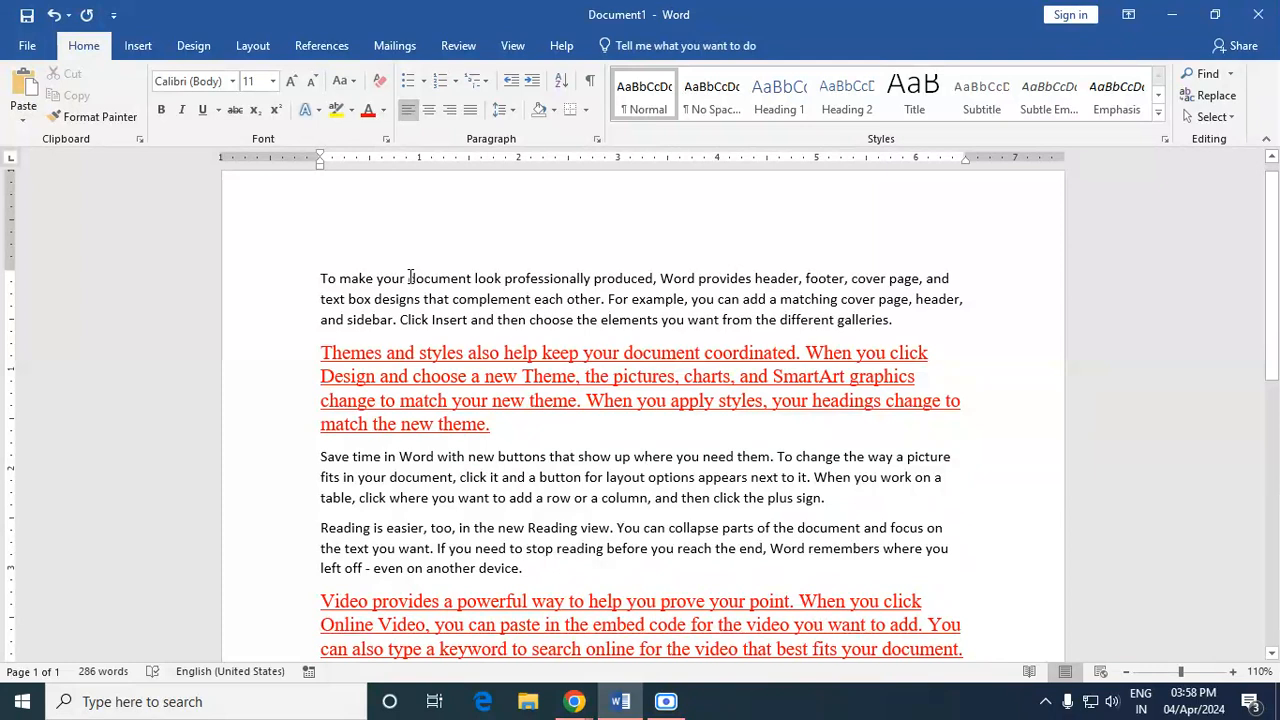
Set up Find and Replace with the first paragraph's word "document" as the text to find, keeping the dialog clear of the text.
left_click_drag(409, 278, 473, 280)
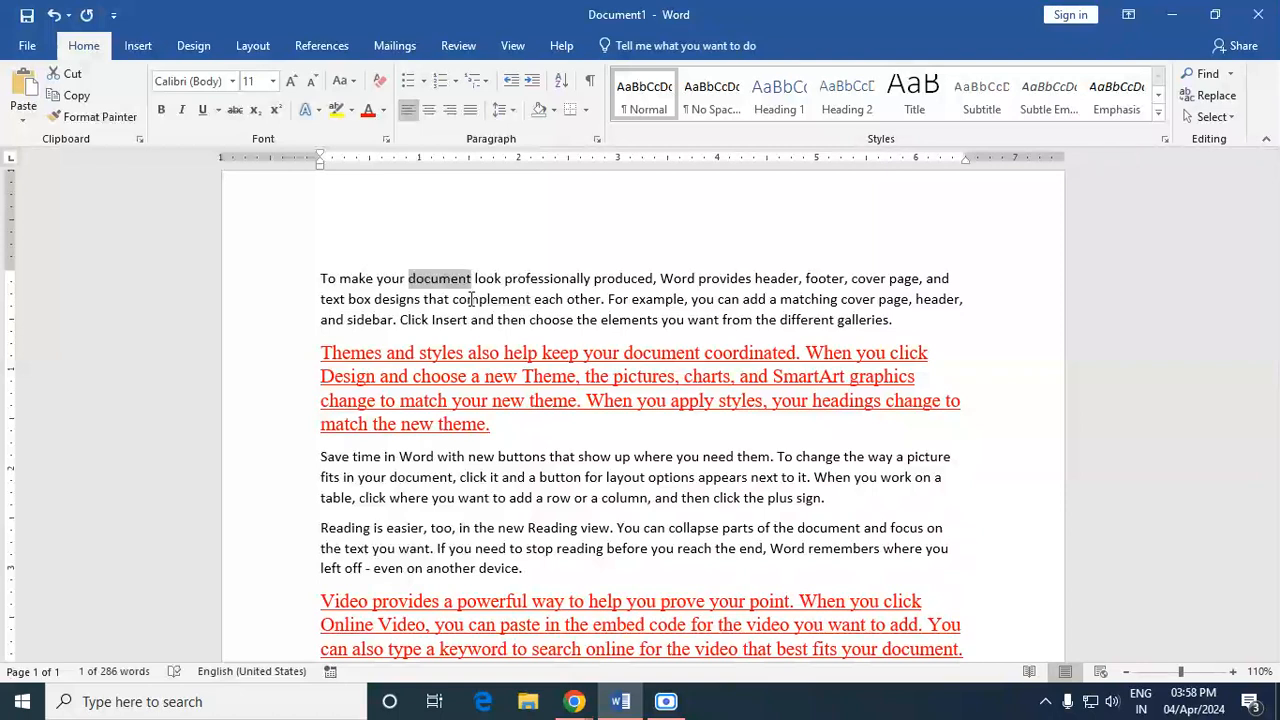
key("ctrl+c")
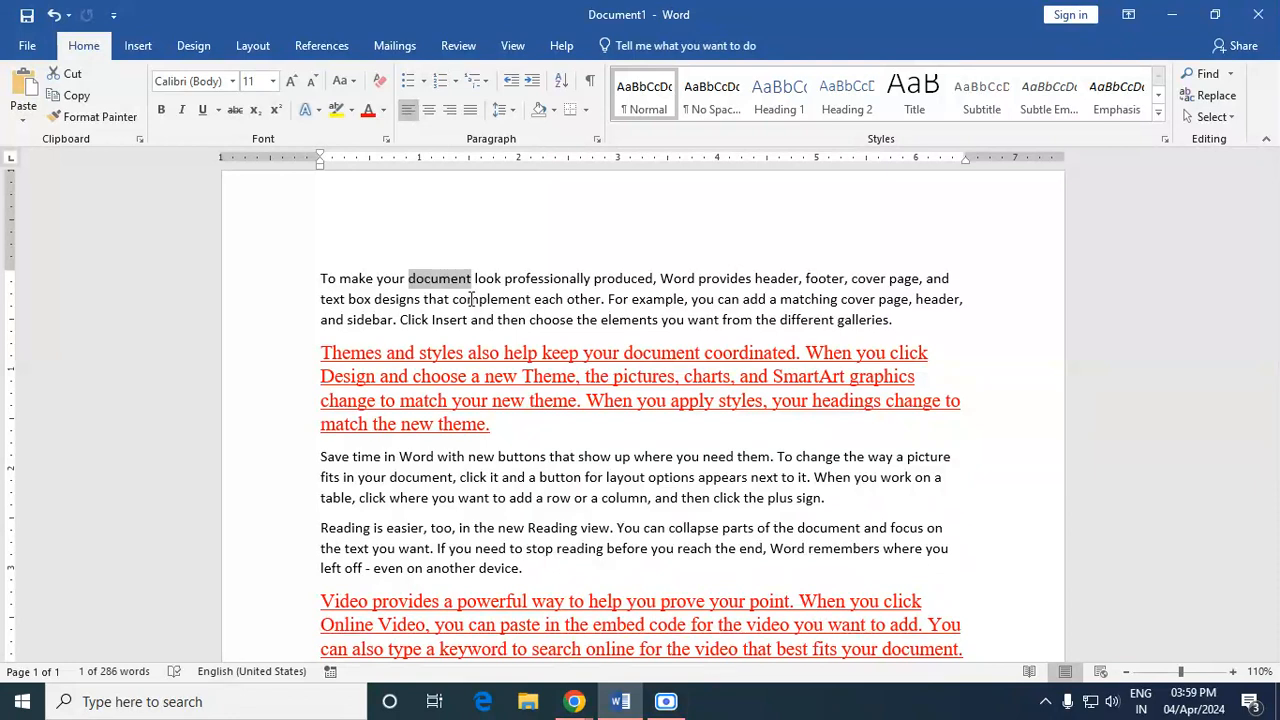
left_click(1203, 96)
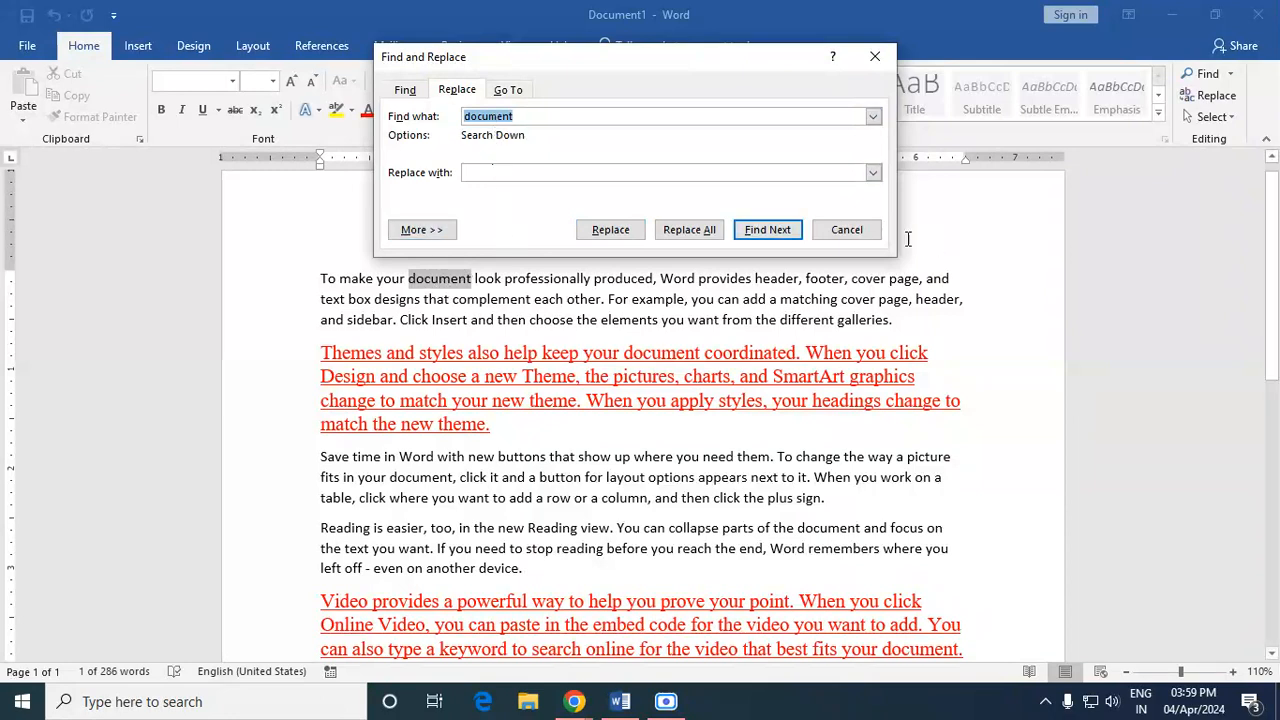
left_click(845, 230)
left_click(487, 299)
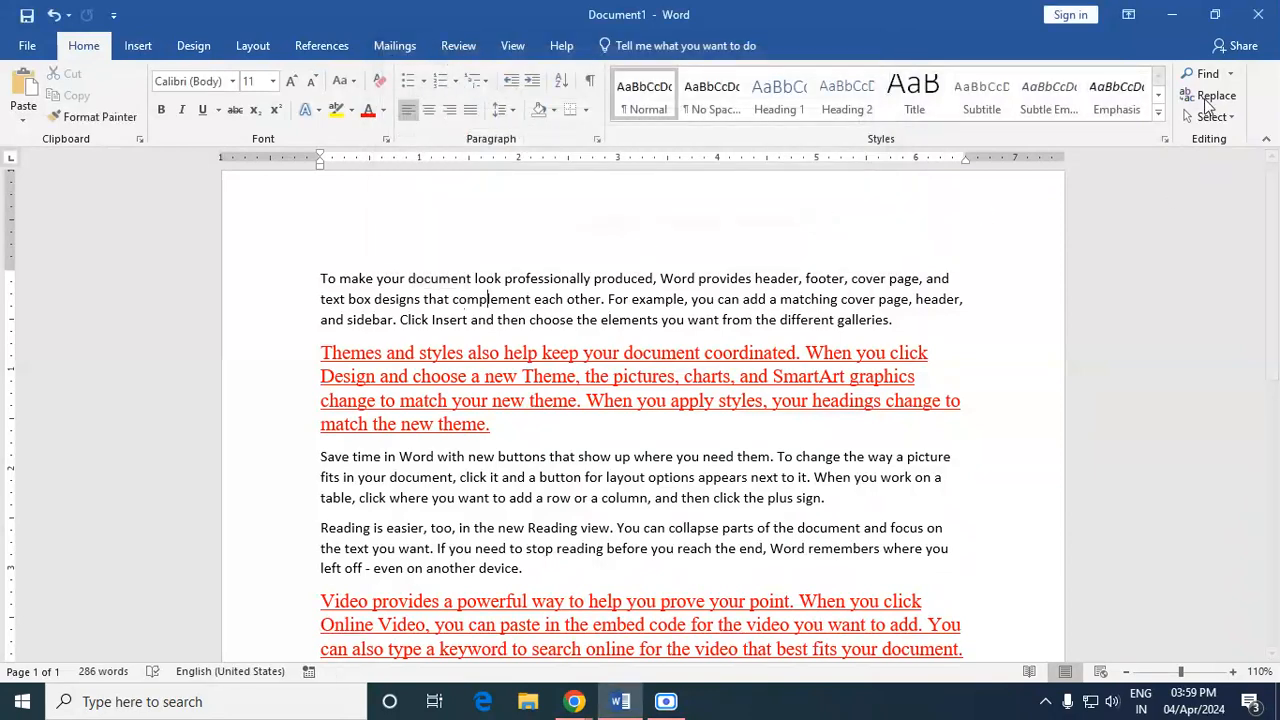
left_click(1207, 98)
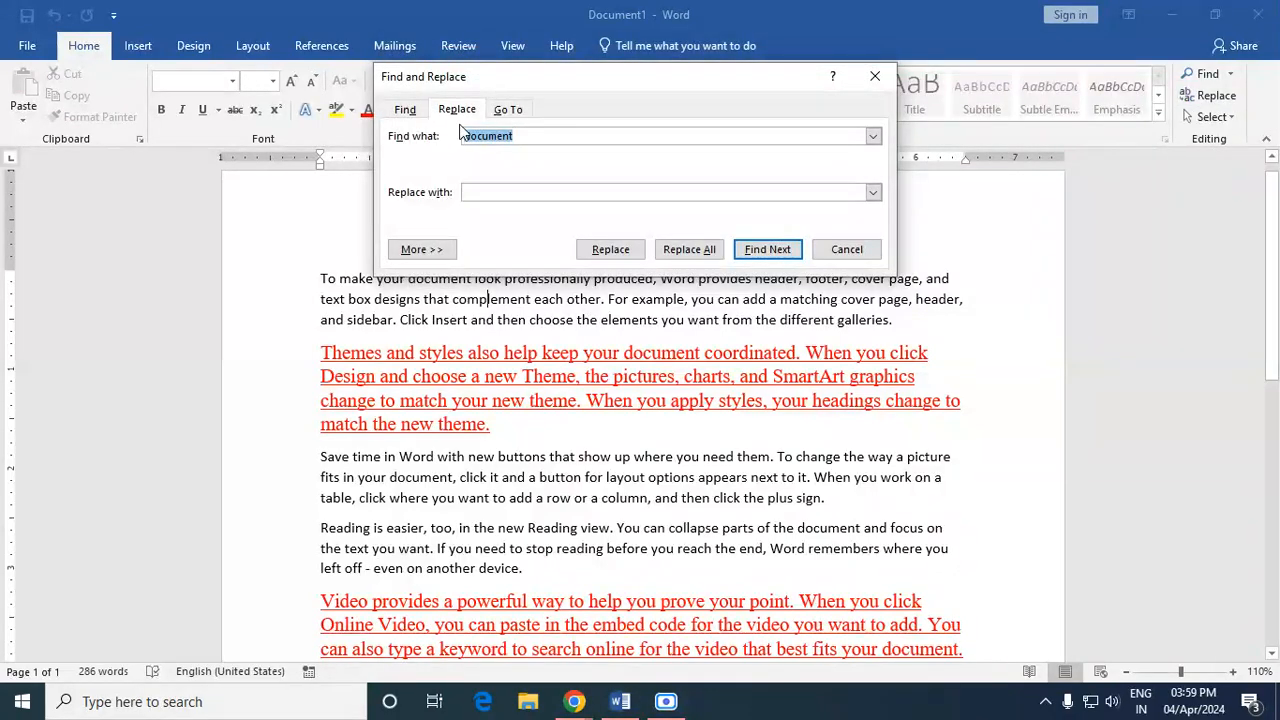
left_click(530, 137)
left_click_drag(580, 82, 808, 61)
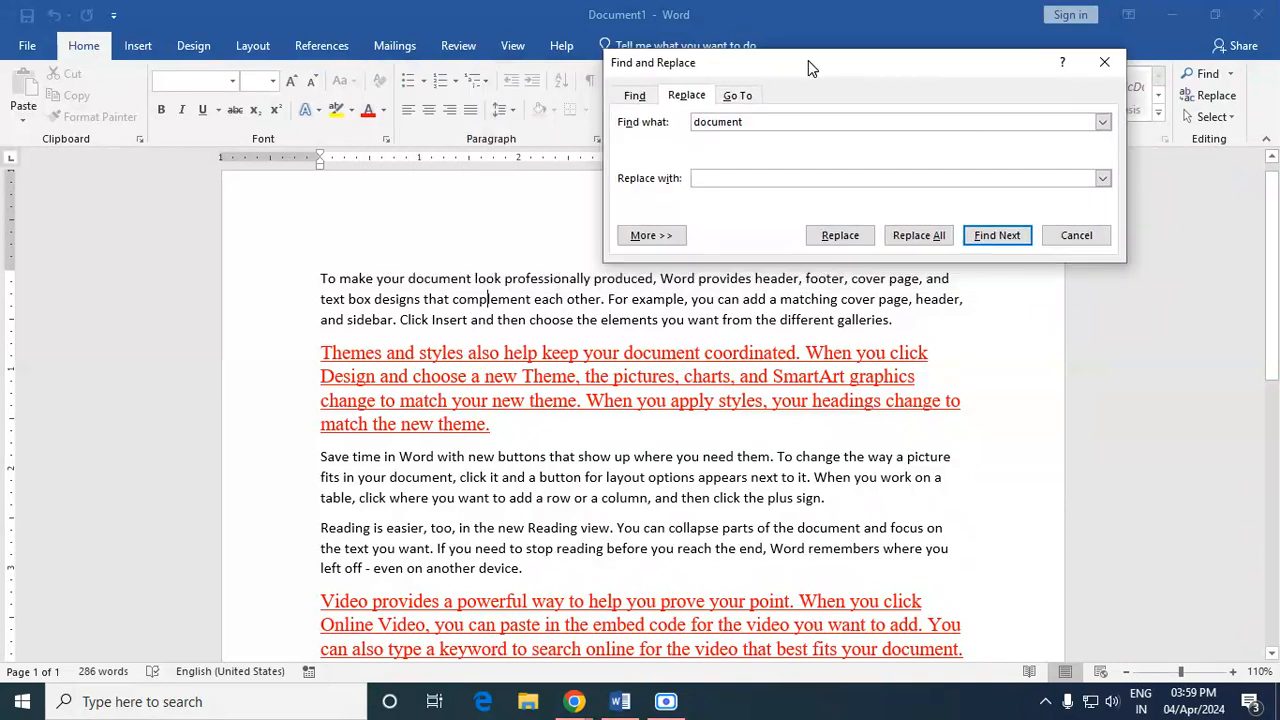
Replace every occurrence of "document" with "Page" and close Find and Replace.
left_click(717, 172)
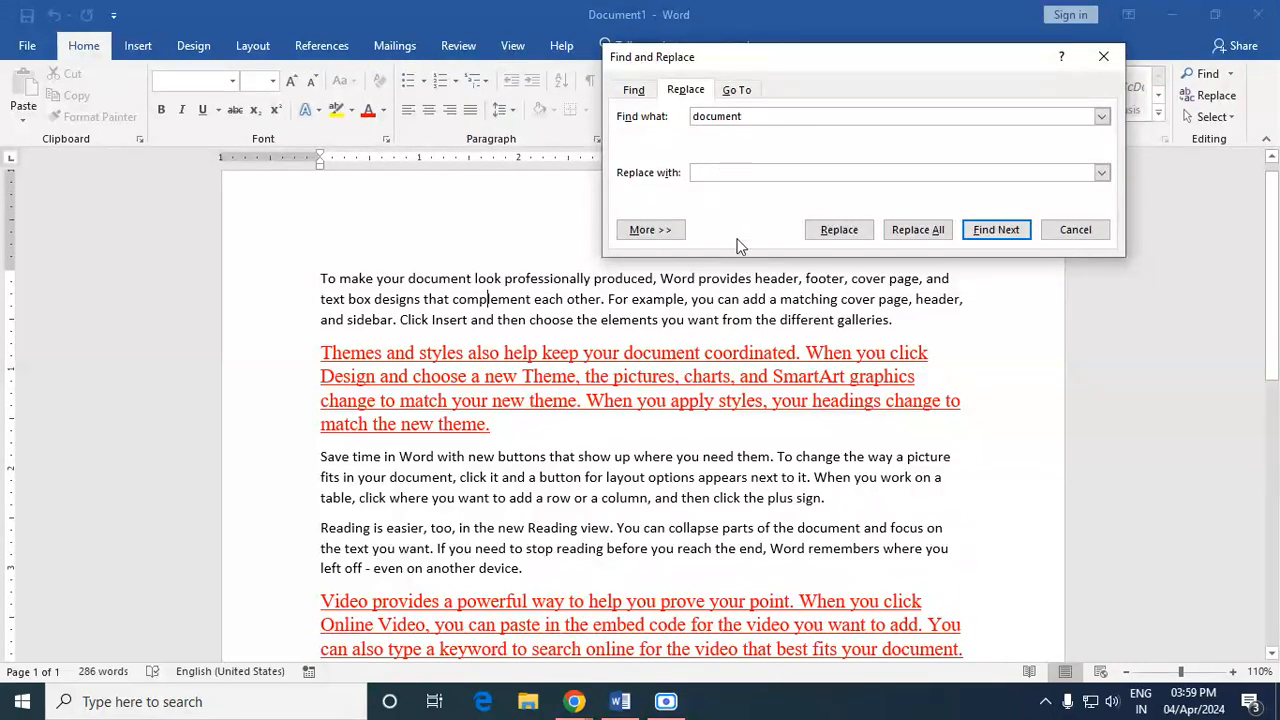
type("Page")
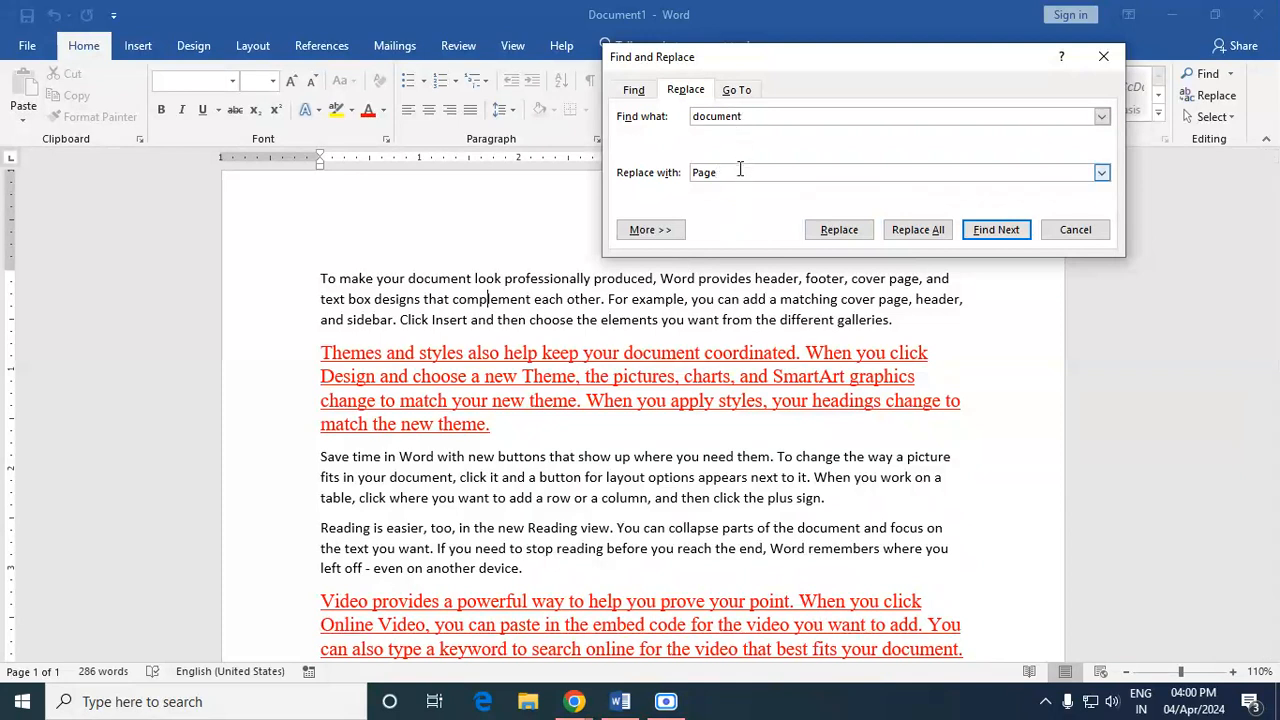
left_click(929, 233)
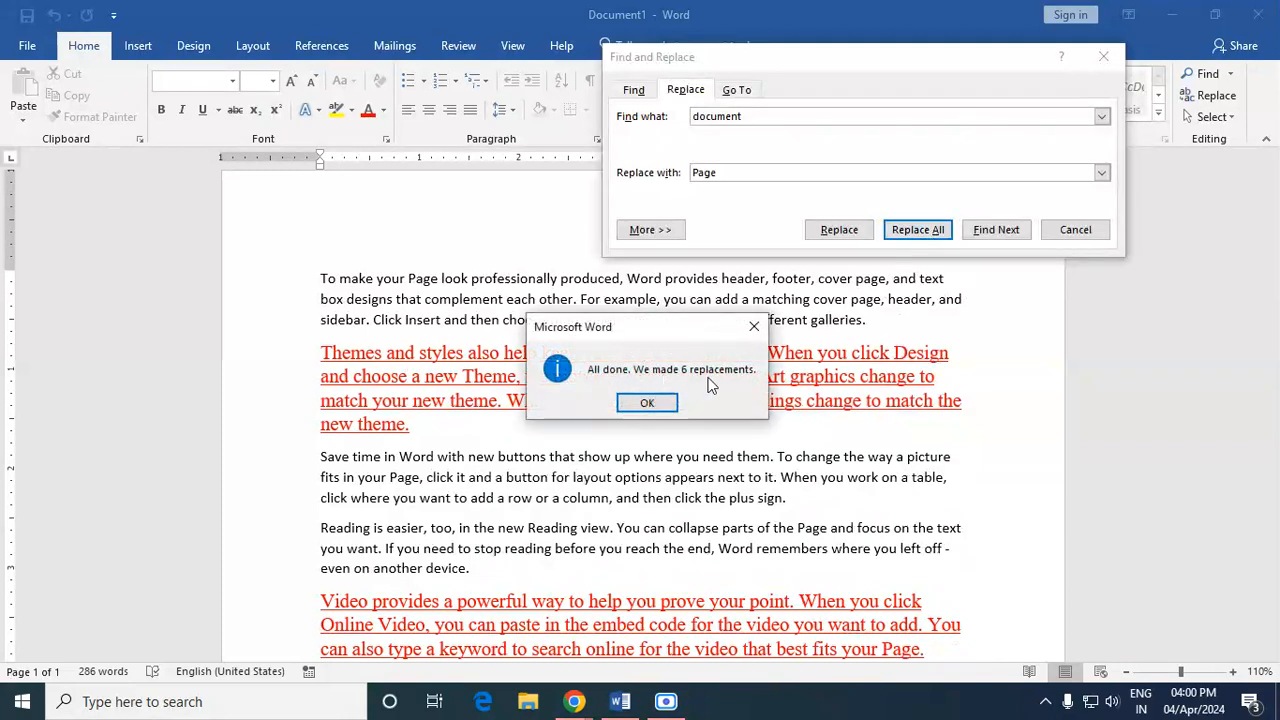
left_click(663, 403)
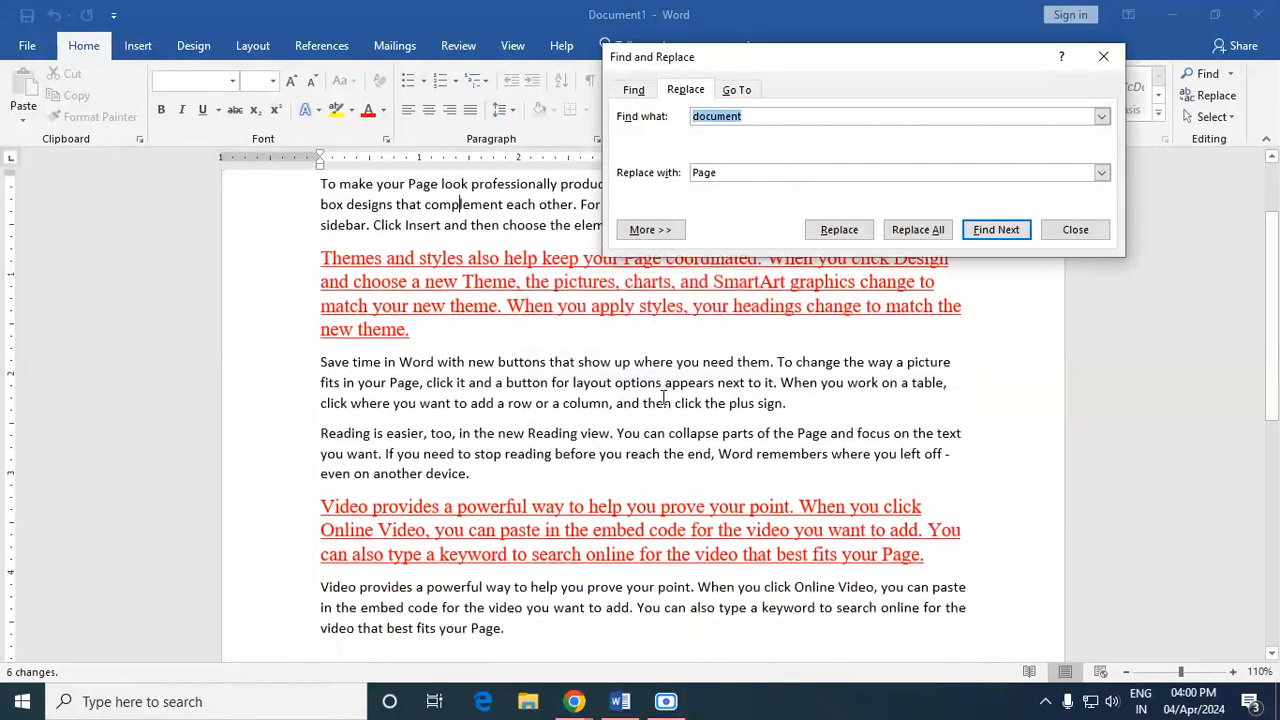
left_click(1074, 231)
Check the replaced word in the first paragraph and search the document for "Page".
scroll(570, 300, "up", 2)
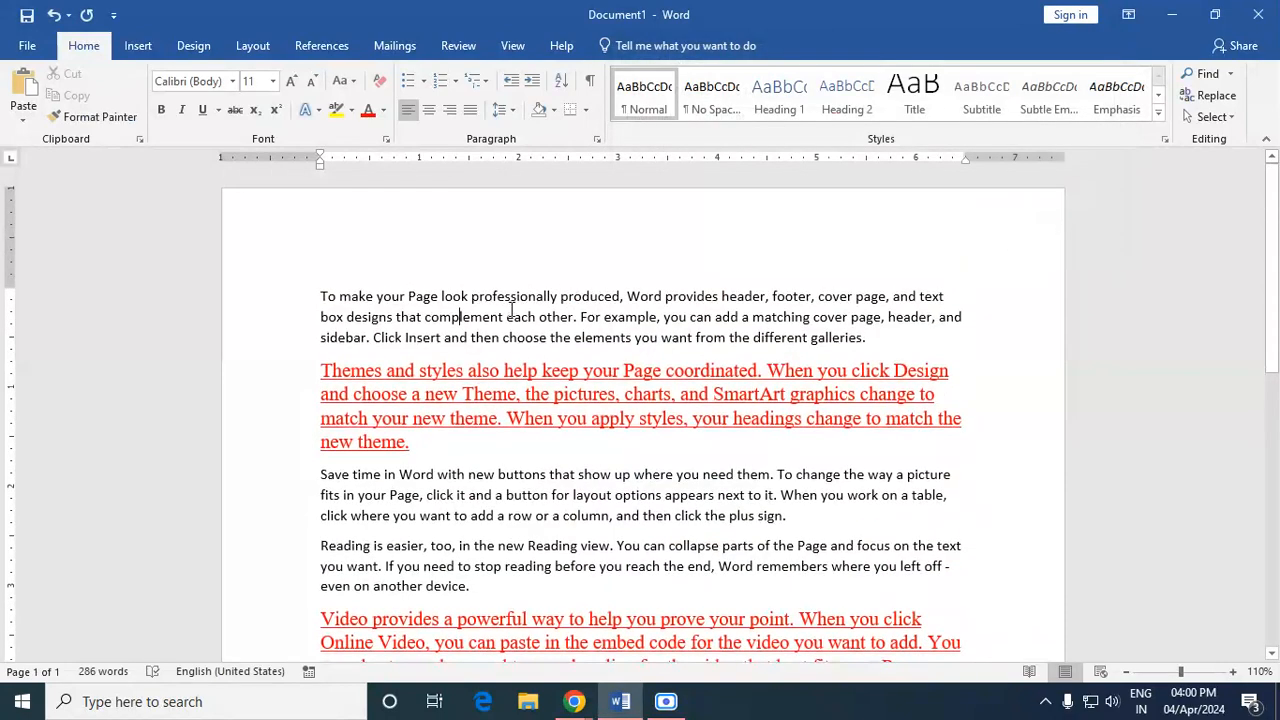
left_click(409, 298)
left_click_drag(426, 299, 440, 299)
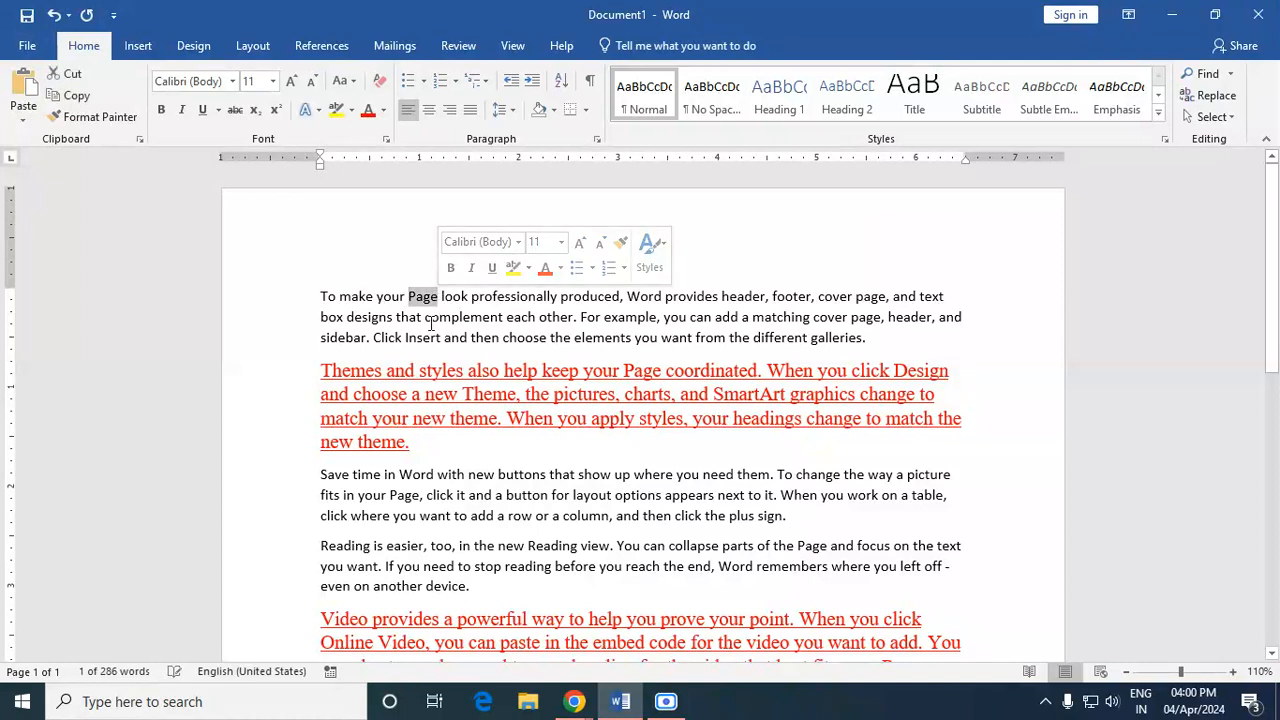
left_click(456, 318)
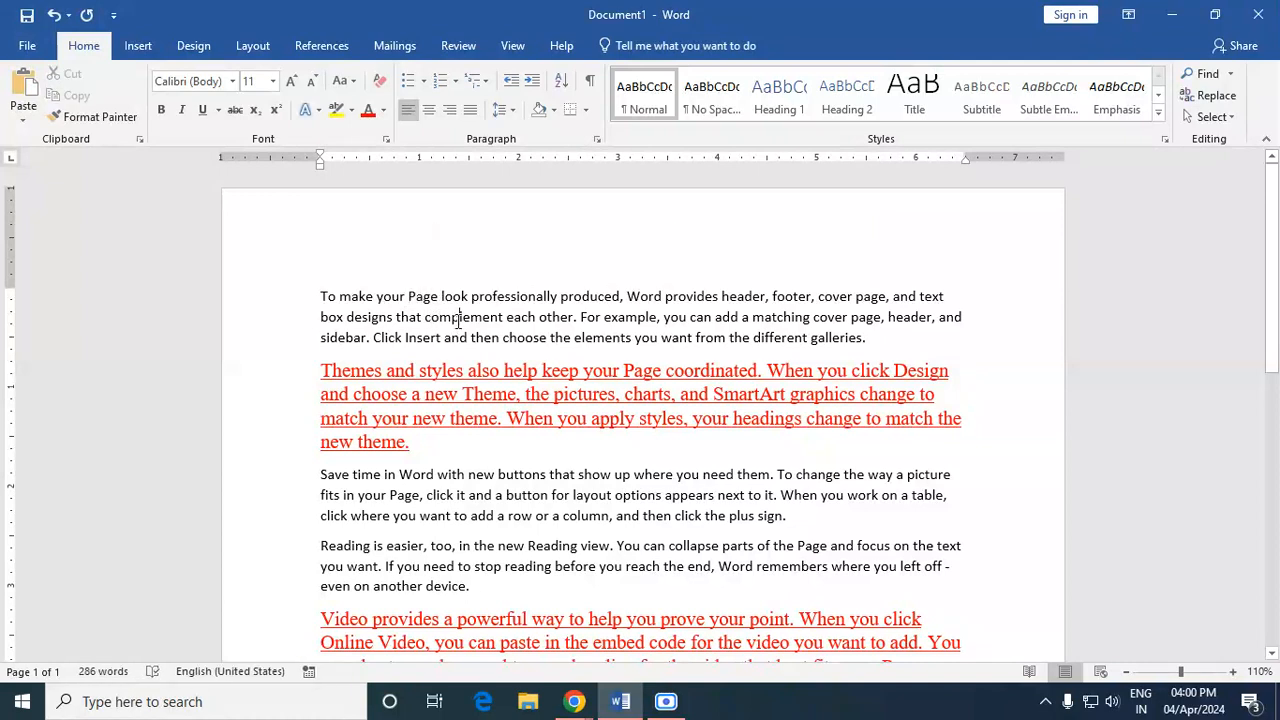
left_click(1203, 73)
left_click(75, 209)
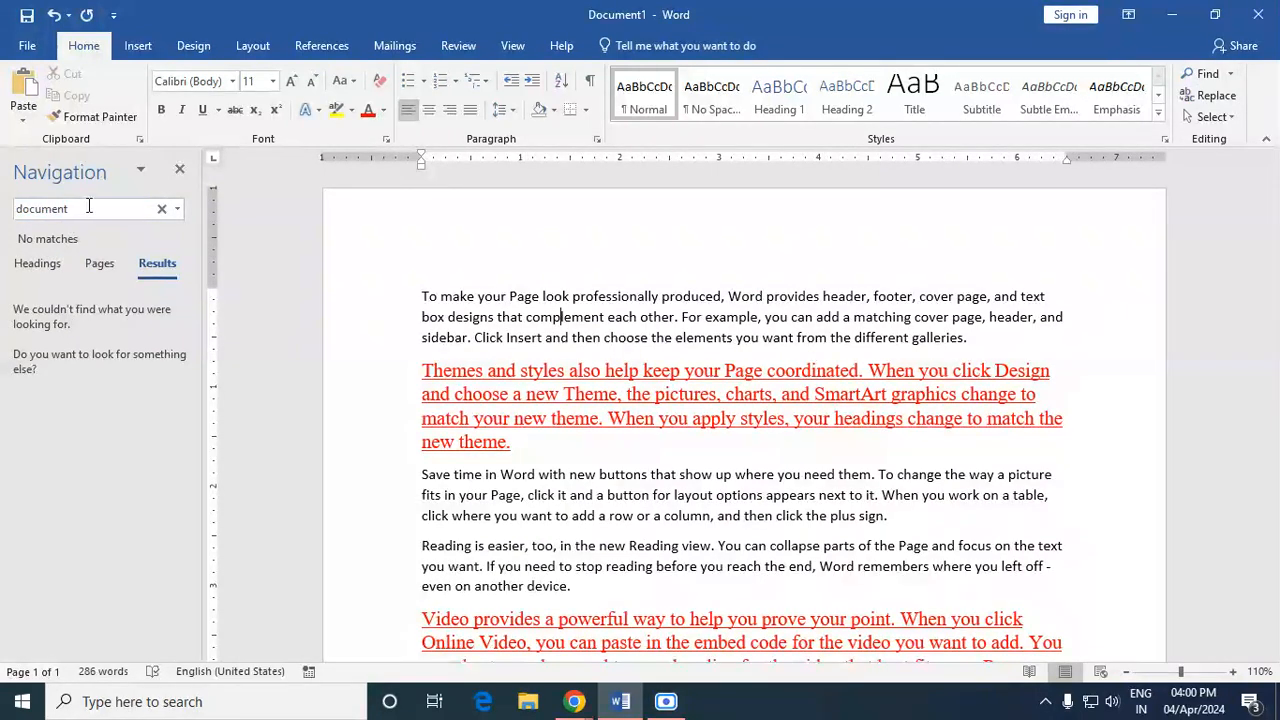
left_click_drag(88, 207, 8, 208)
type("Page")
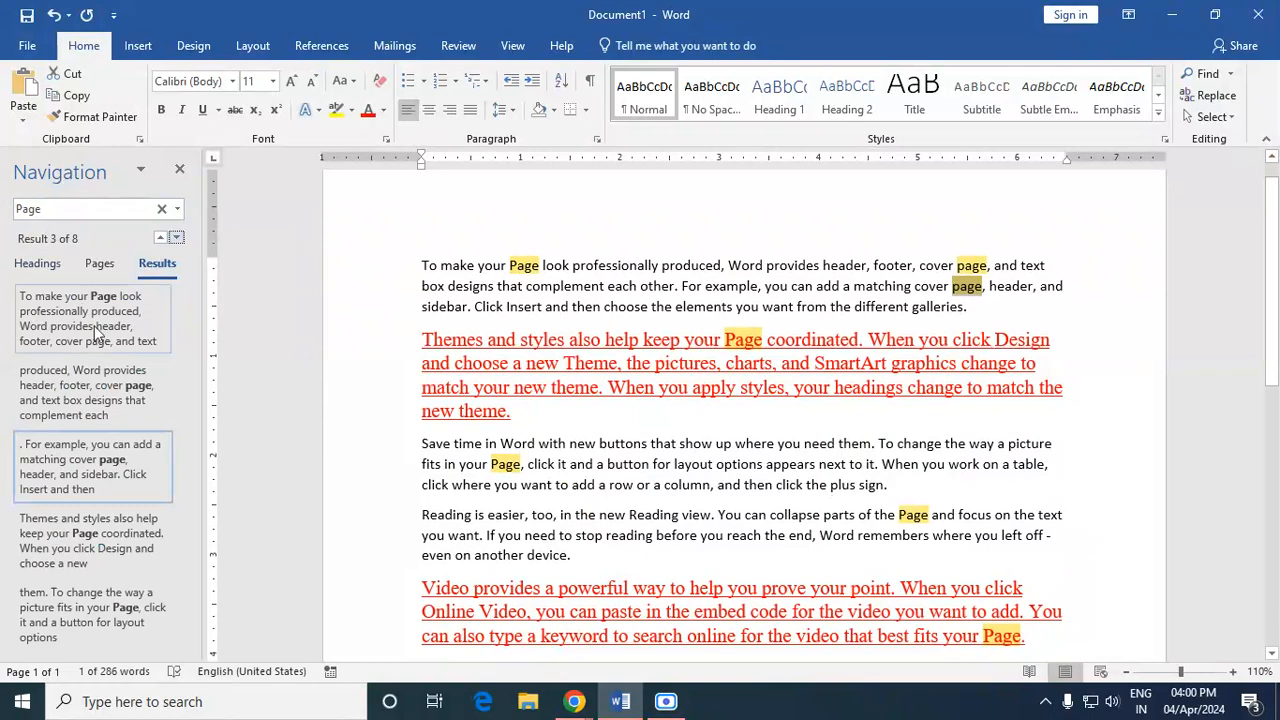
Look over the remaining highlighted "Page" matches down the document, close the search, and deselect the matched word.
scroll(723, 366, "down", 2)
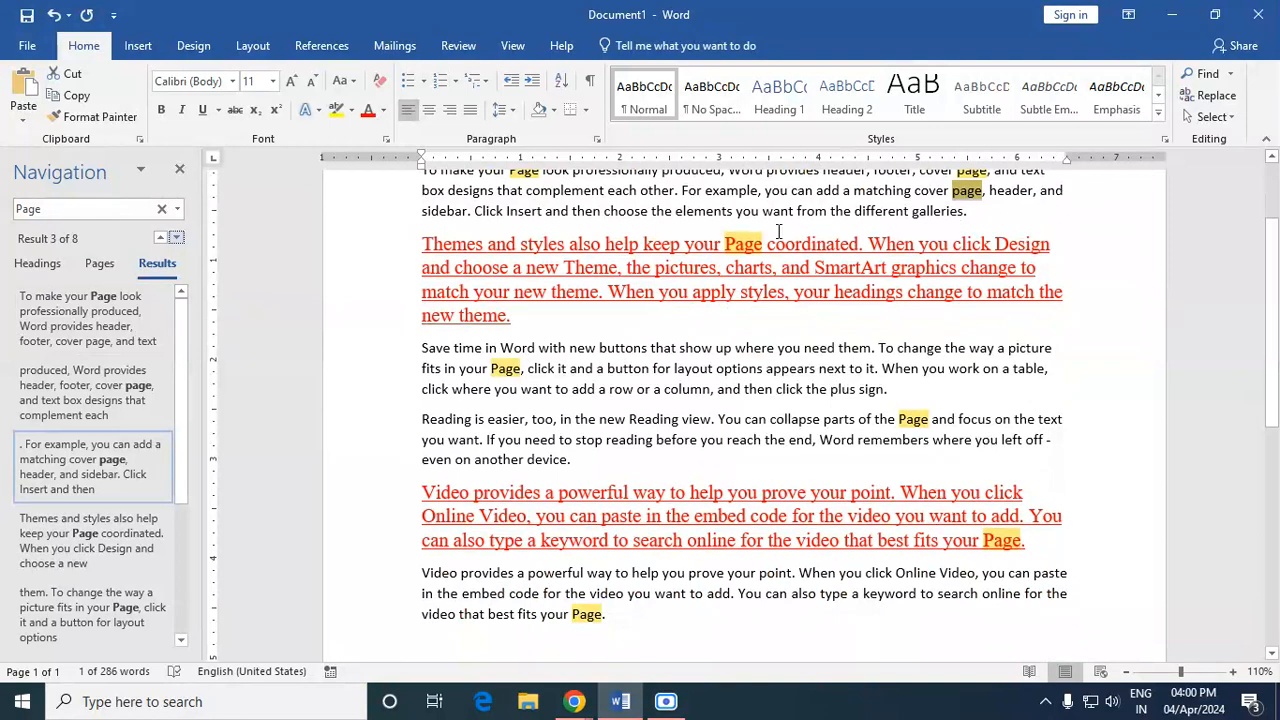
left_click(182, 170)
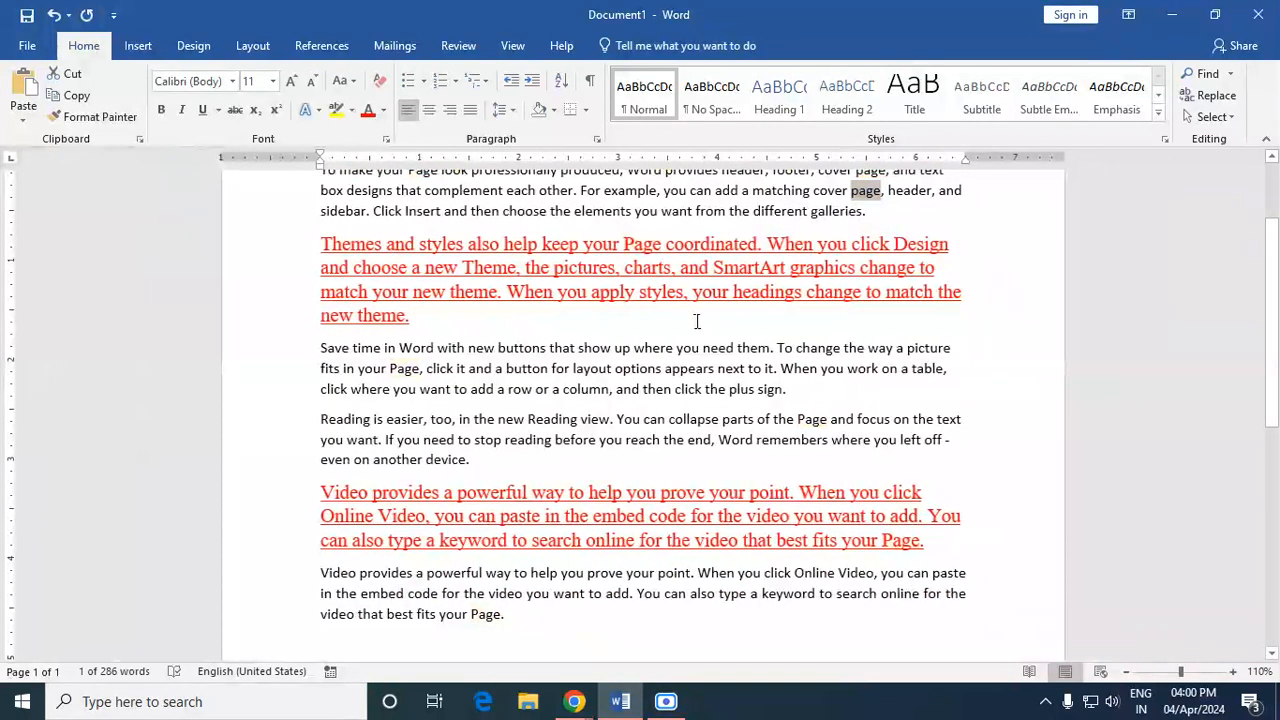
left_click(902, 347)
scroll(900, 346, "up", 2)
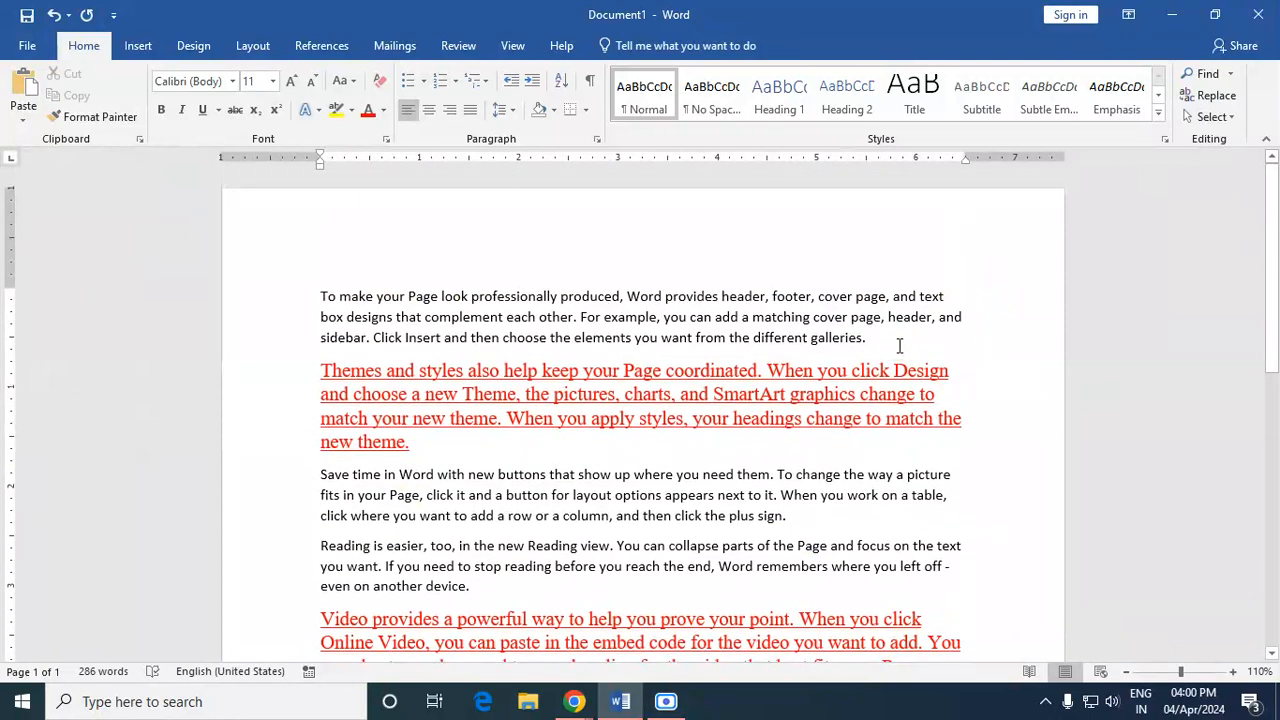
Select the whole document and clear the selection, and select text by hand from the start of the first paragraph before deselecting it.
key("ctrl+a")
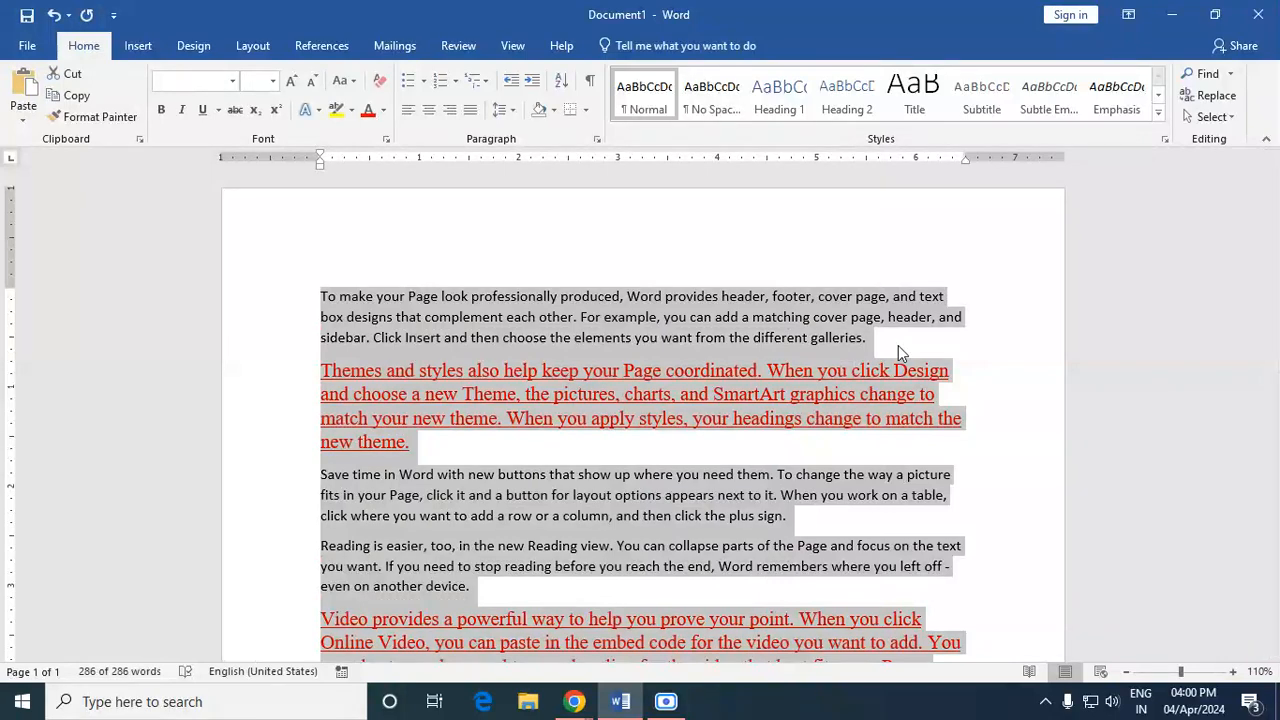
left_click(877, 354)
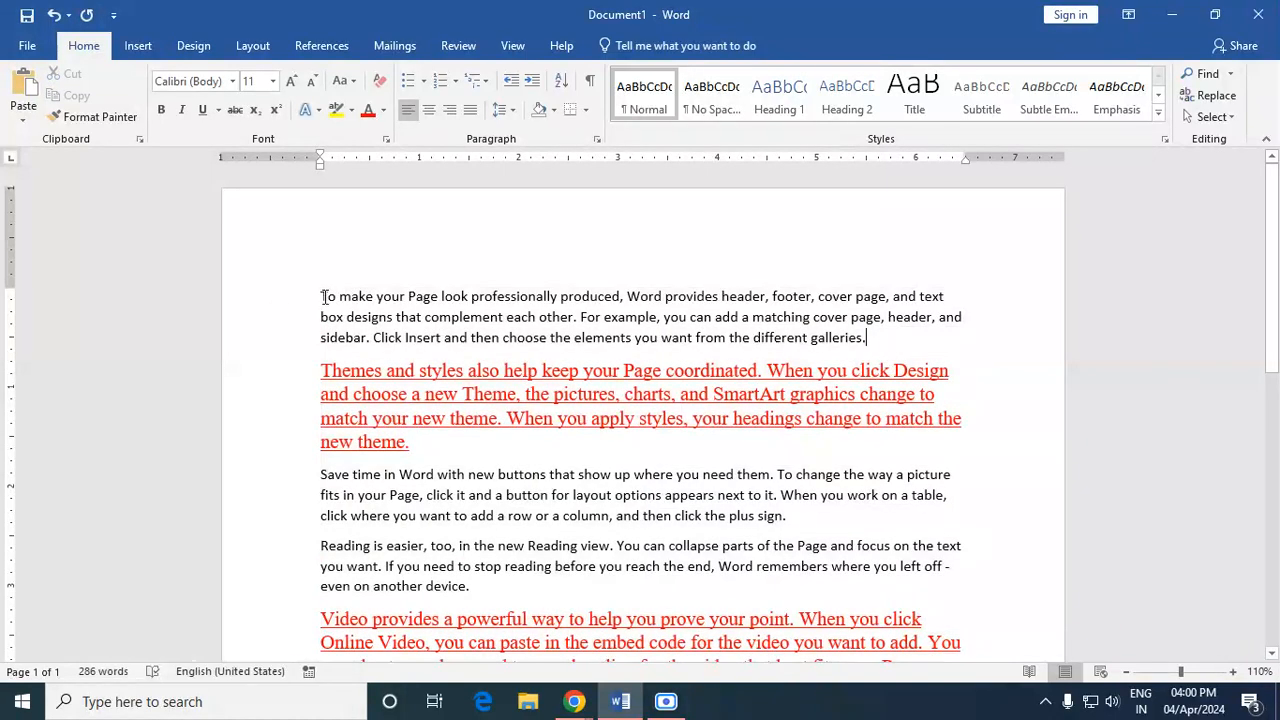
left_click_drag(321, 293, 620, 597)
left_click(587, 580)
scroll(587, 580, "up", 3)
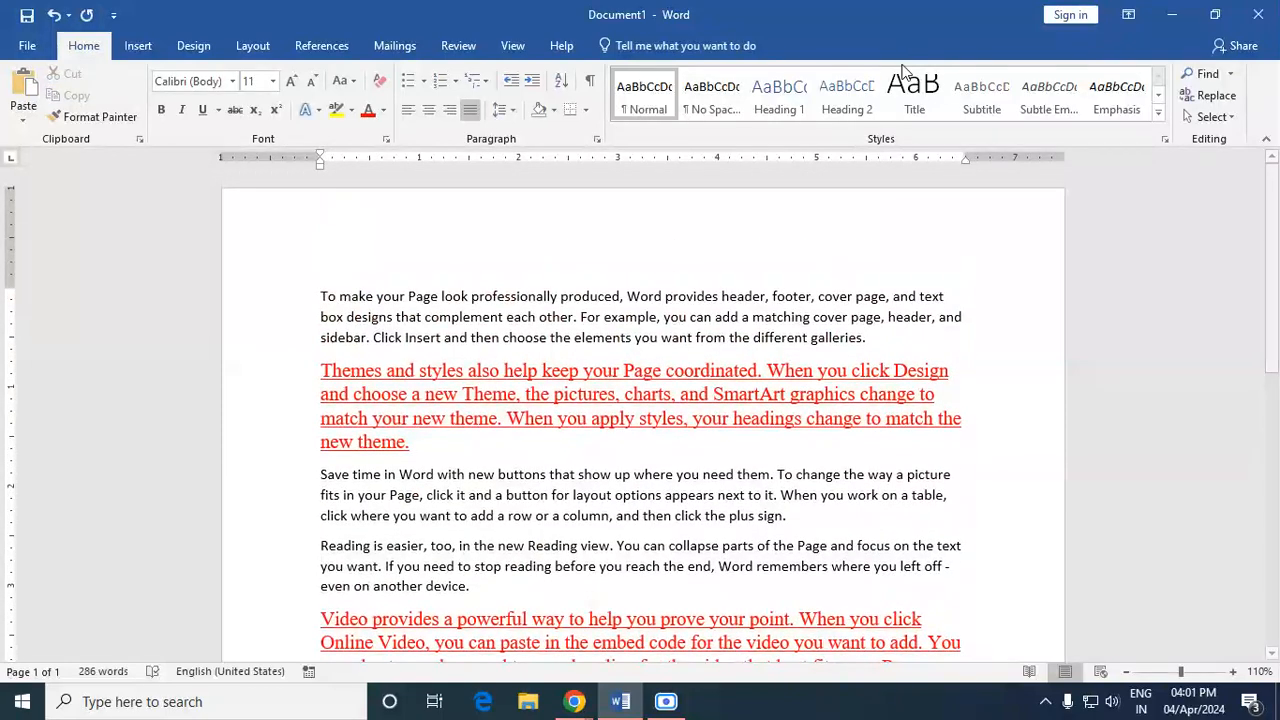
Select all of the document's text with the Select All command and bring up the selection commands again to view Select Objects.
left_click(1212, 117)
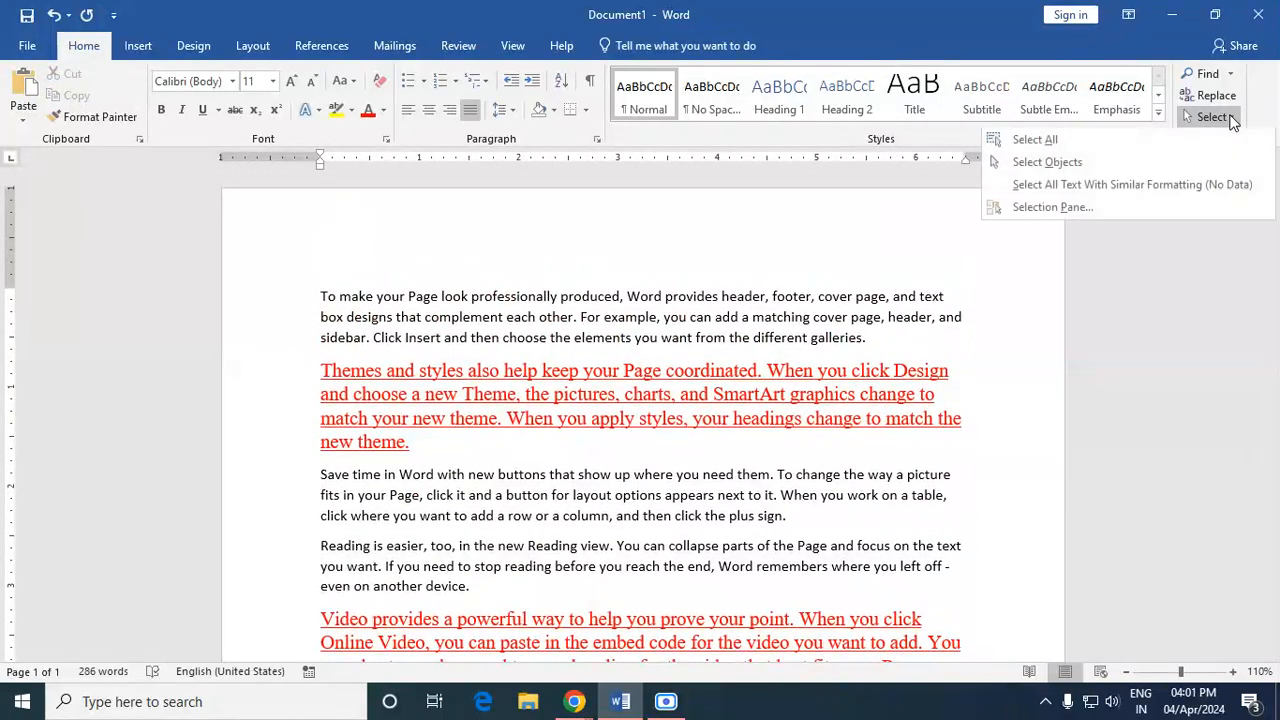
left_click(1114, 141)
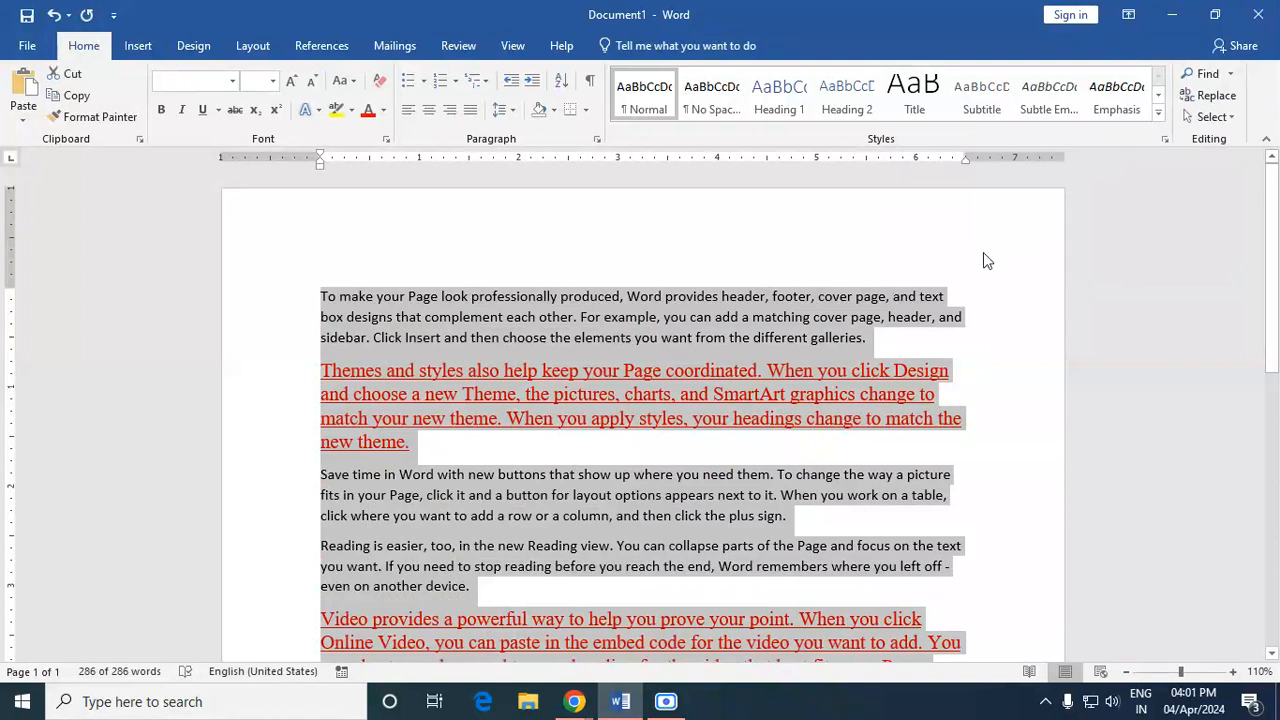
left_click(1195, 116)
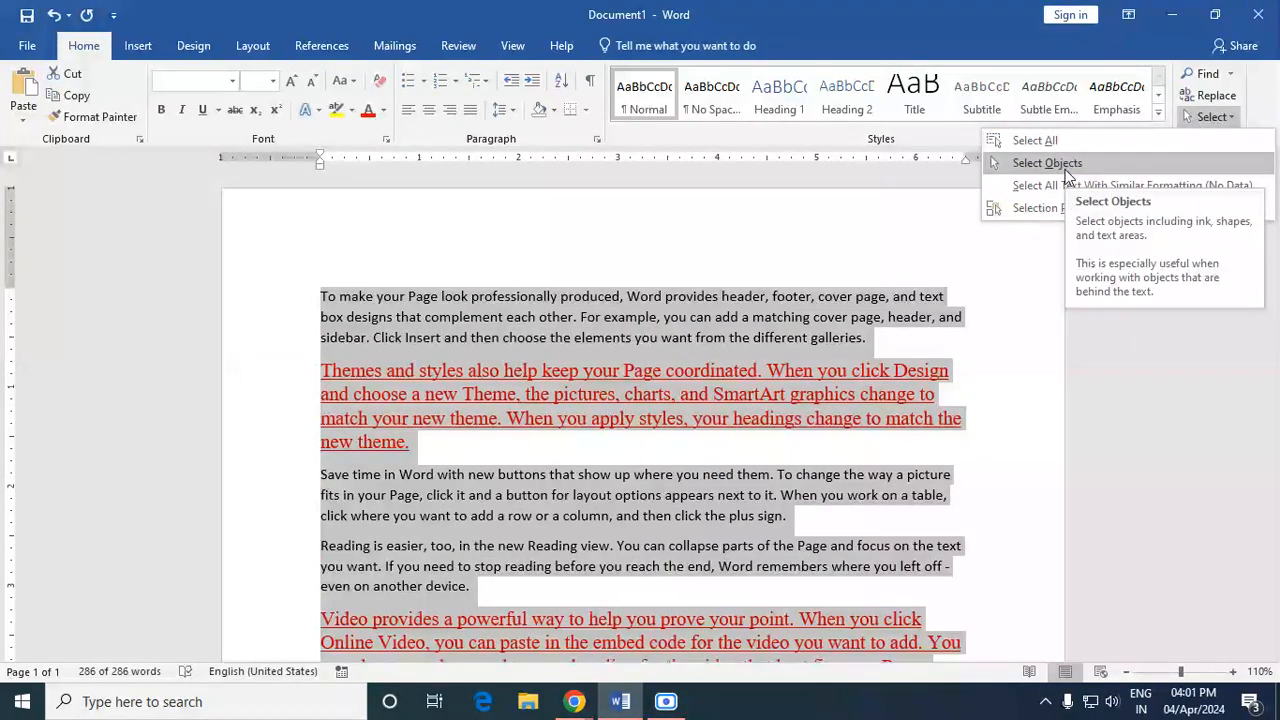